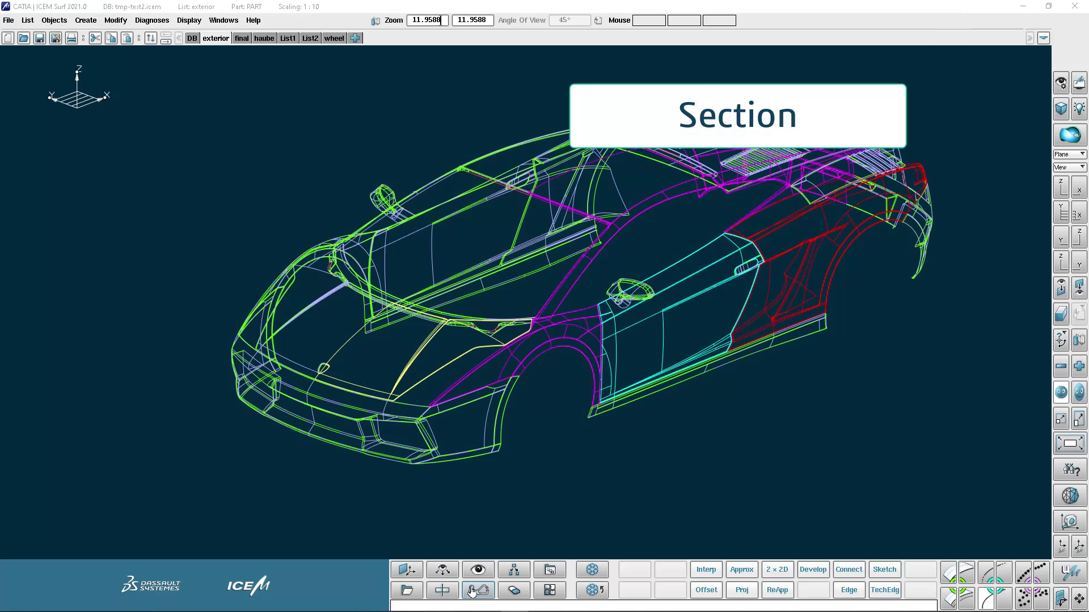
Compute ten X sections across the whole car body with the Sections tool.
click(444, 590)
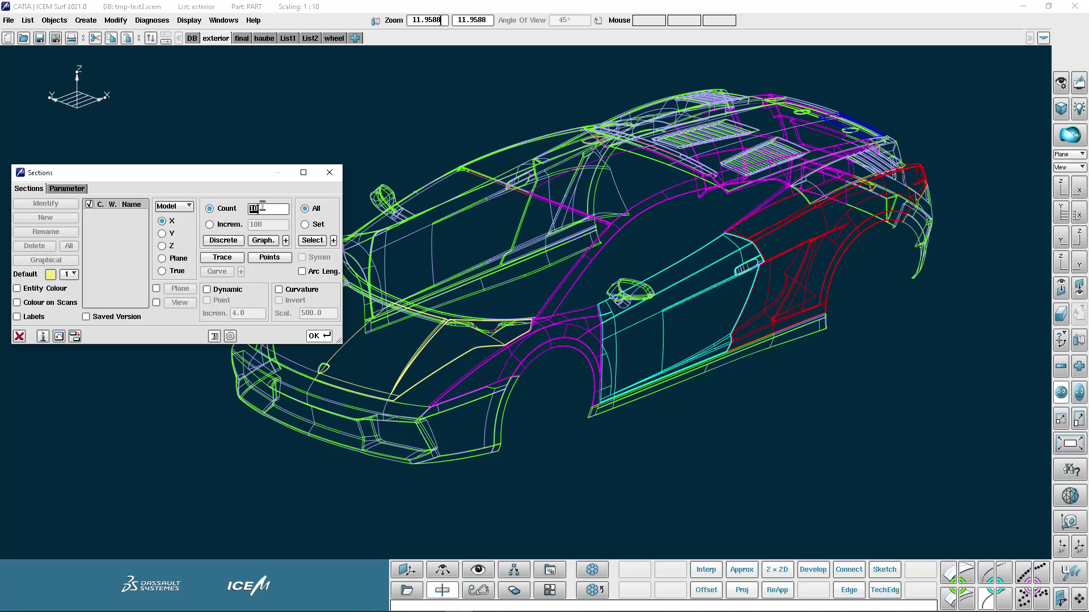
click(316, 336)
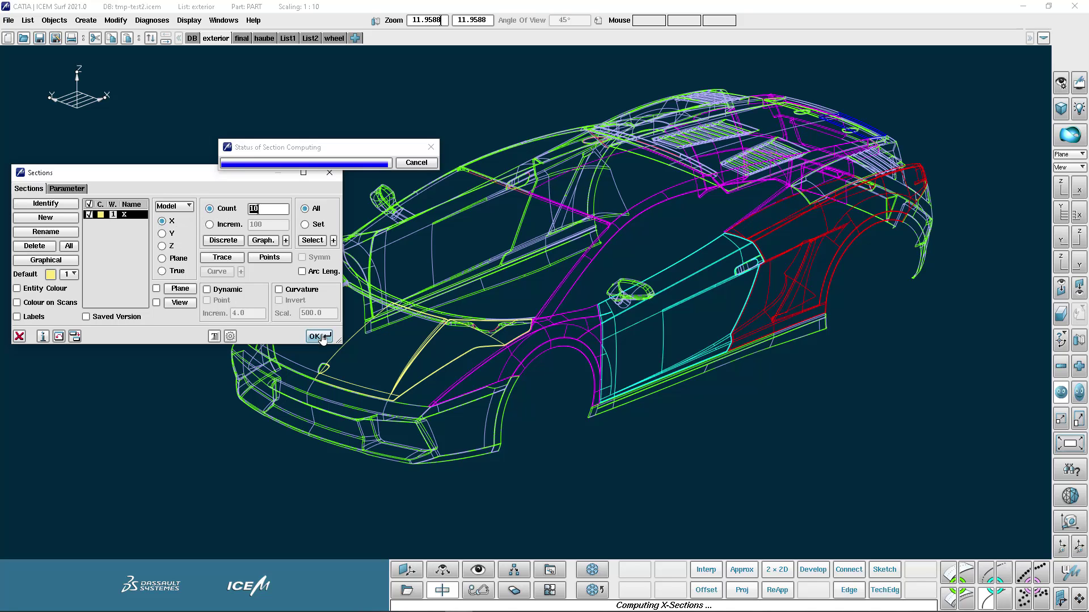
click(602, 305)
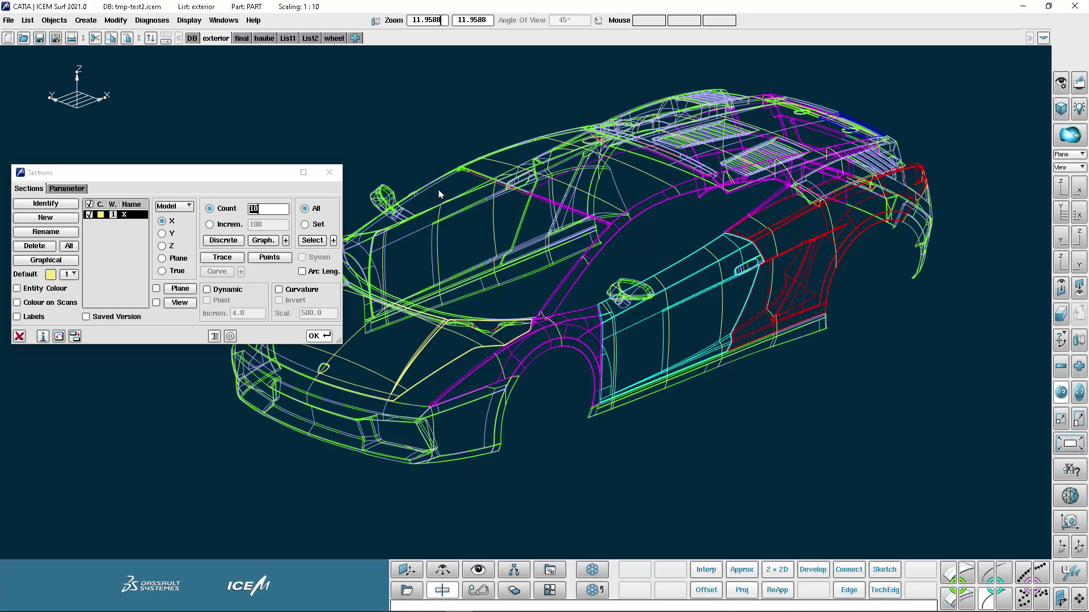
Recompute the X sections with a count of 50.
click(258, 211)
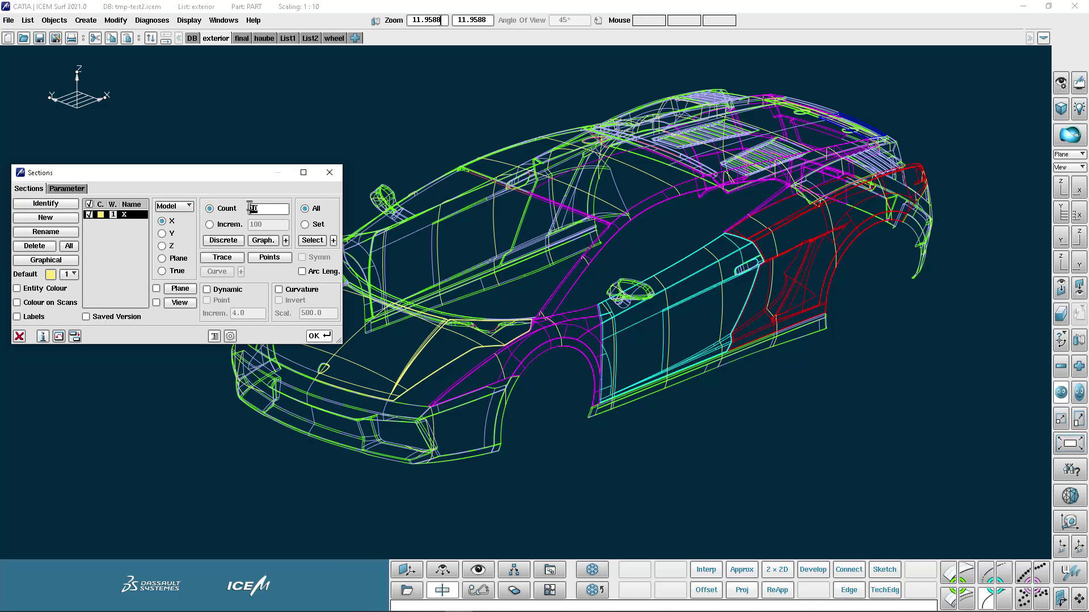
text(50)
key(Return)
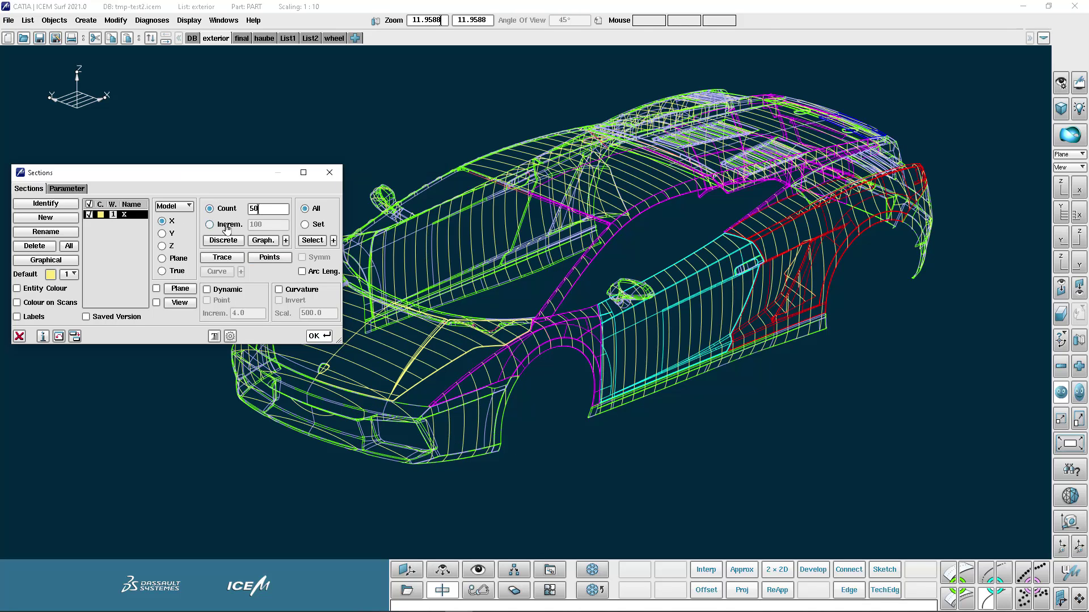
Section the whole body along X, Y and Z at an increment of 100.
click(209, 224)
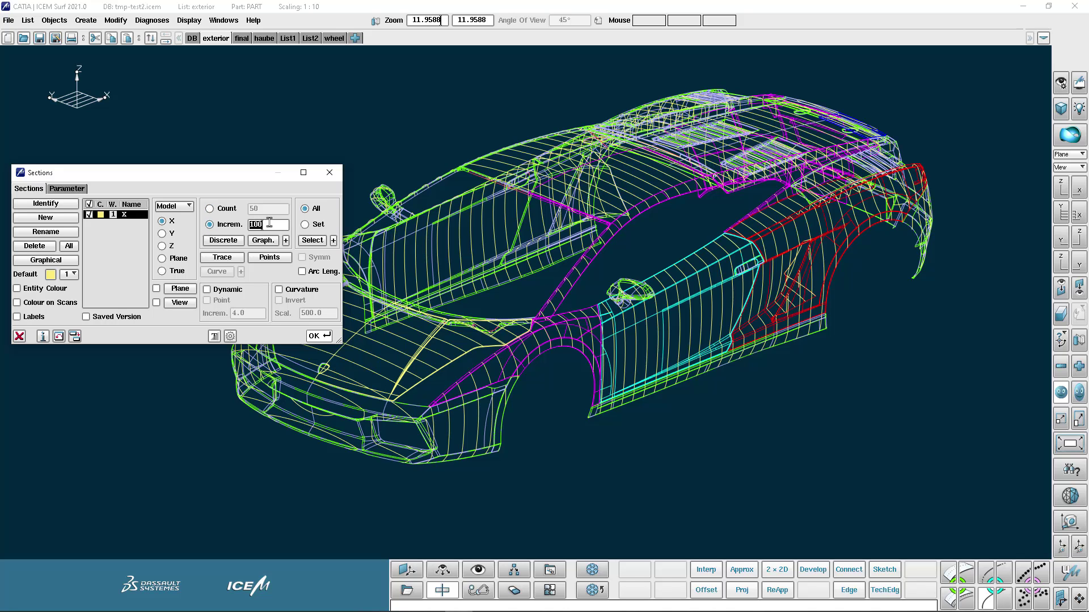
click(322, 337)
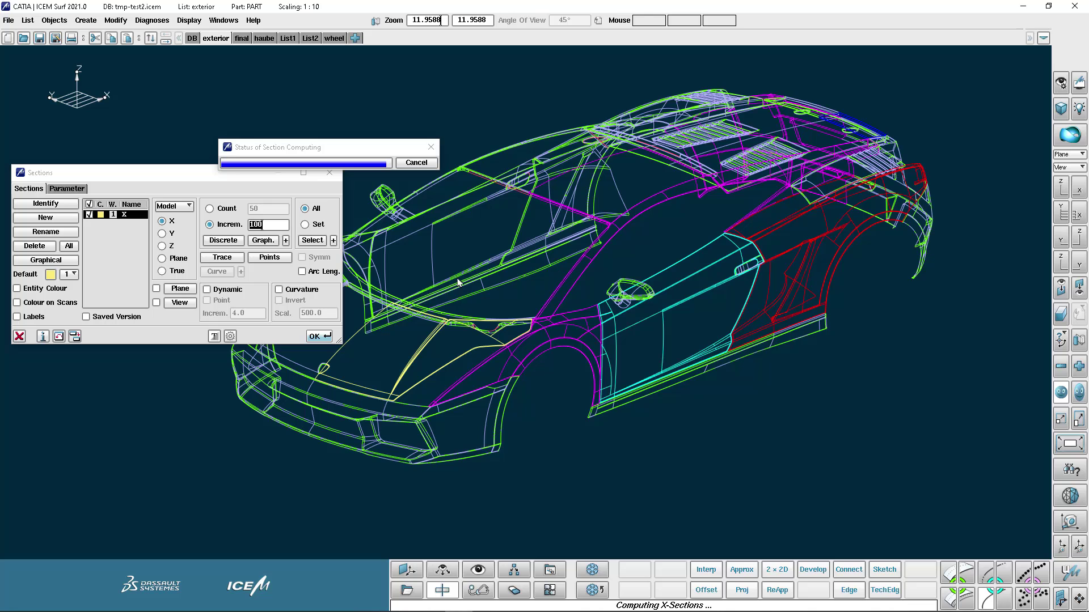
click(168, 236)
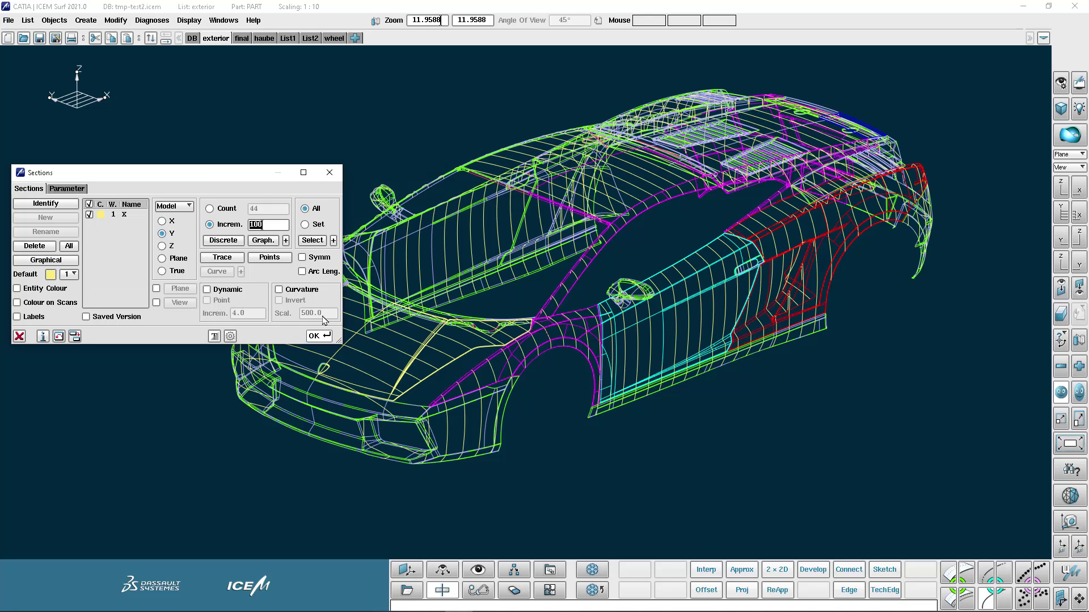
click(322, 337)
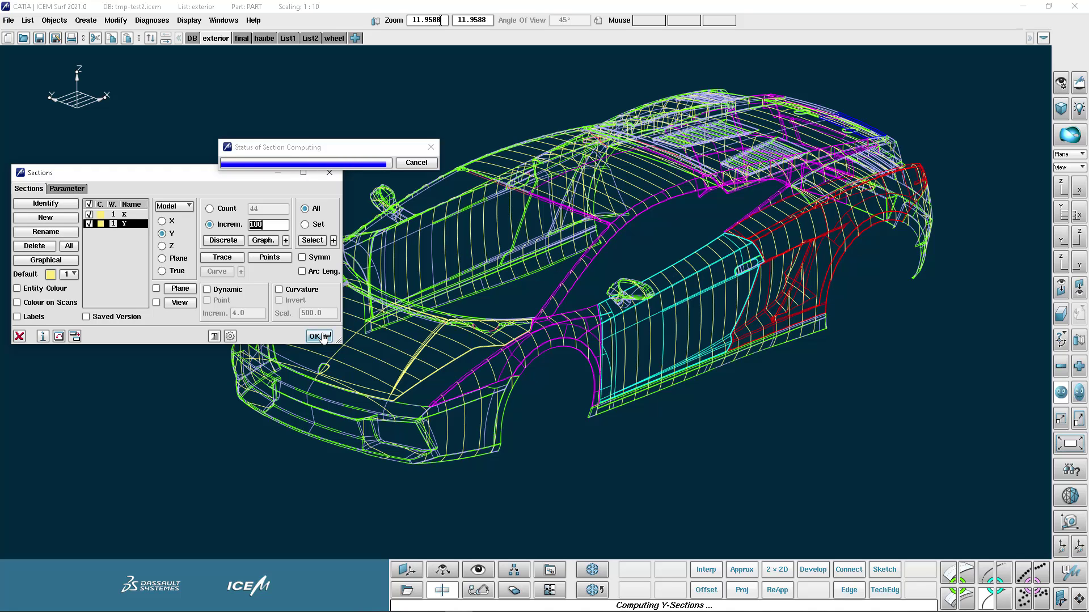
click(162, 245)
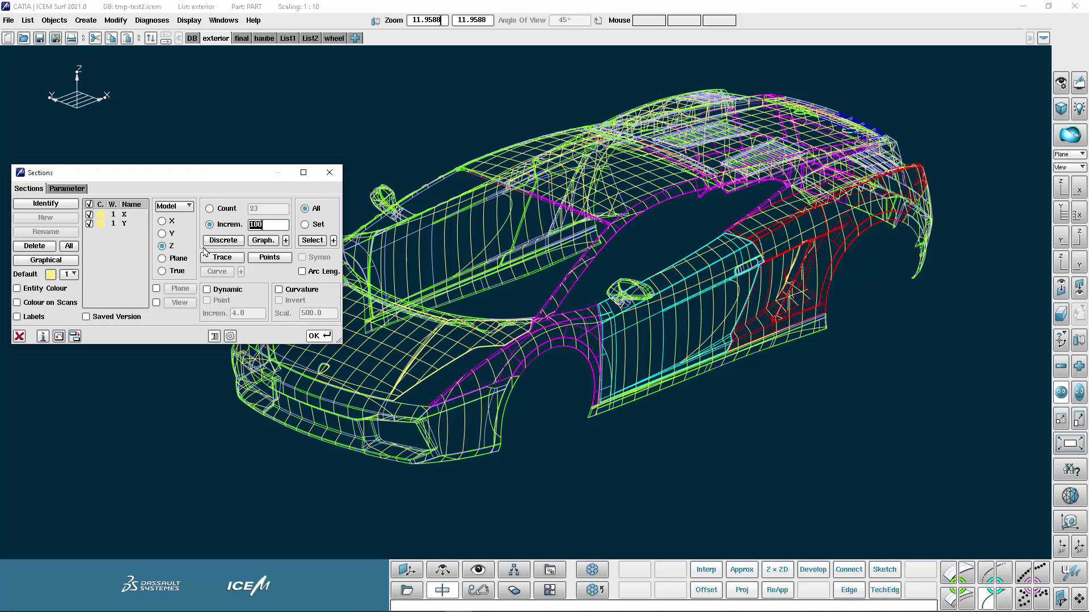
click(318, 336)
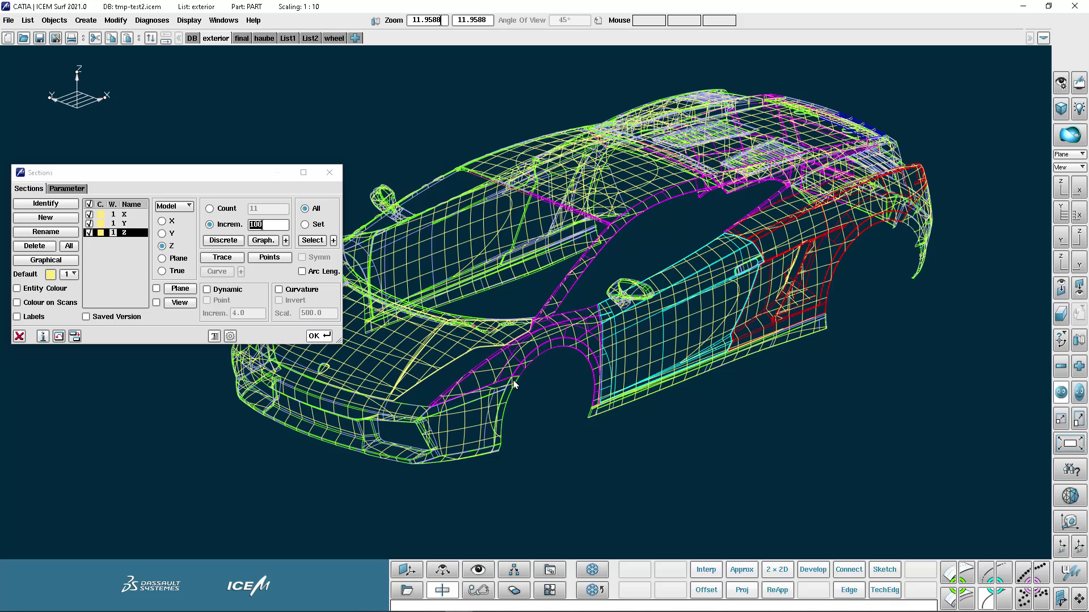
Hide the model's edges and recompute the Z sections with an increment of 50.
ctrl+shift+click(514, 384)
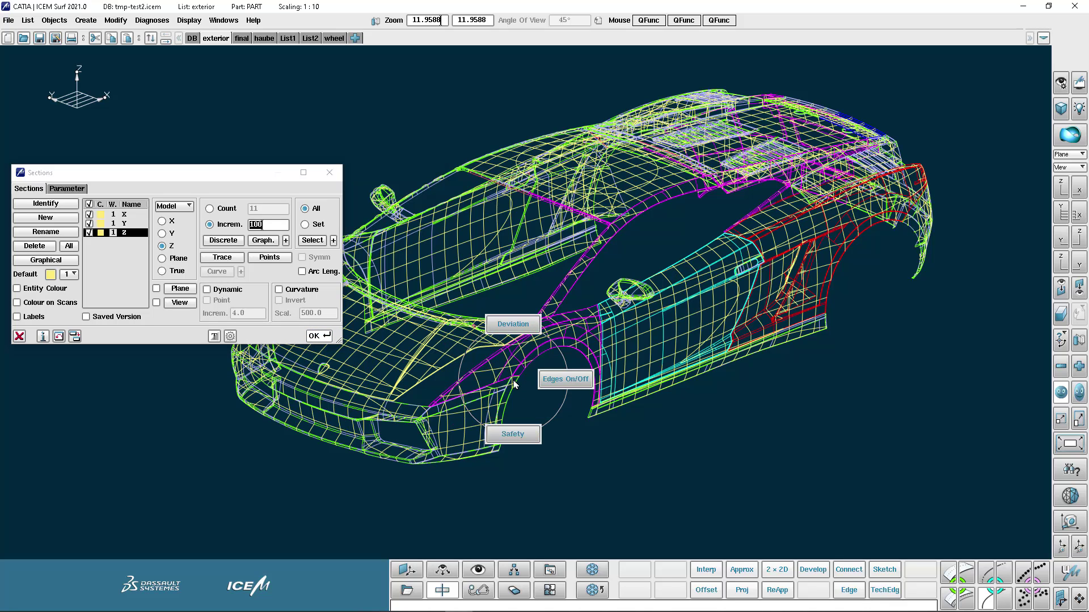
click(558, 380)
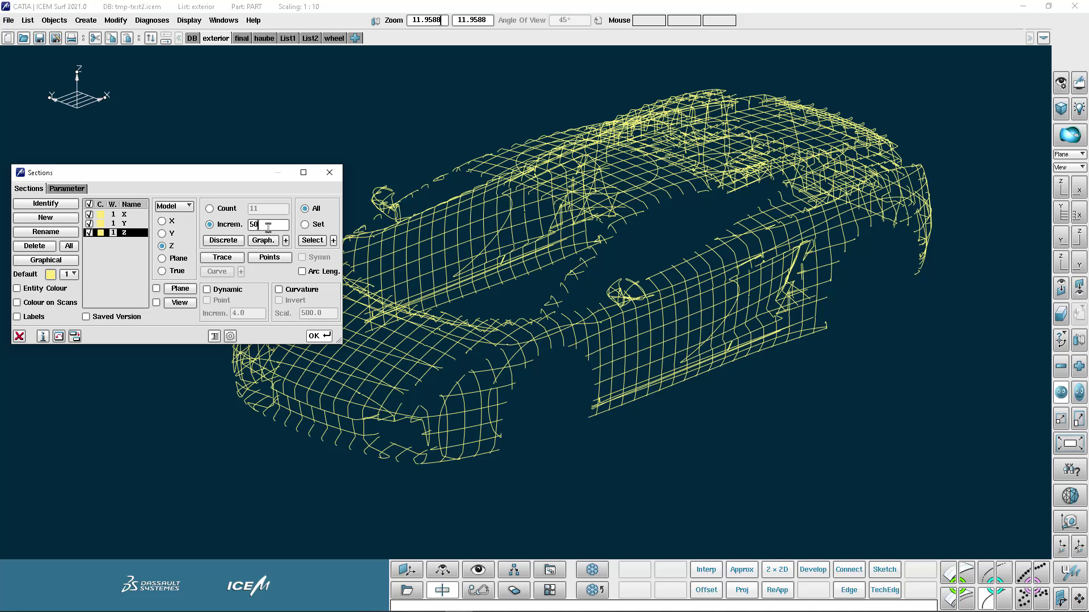
key(Return)
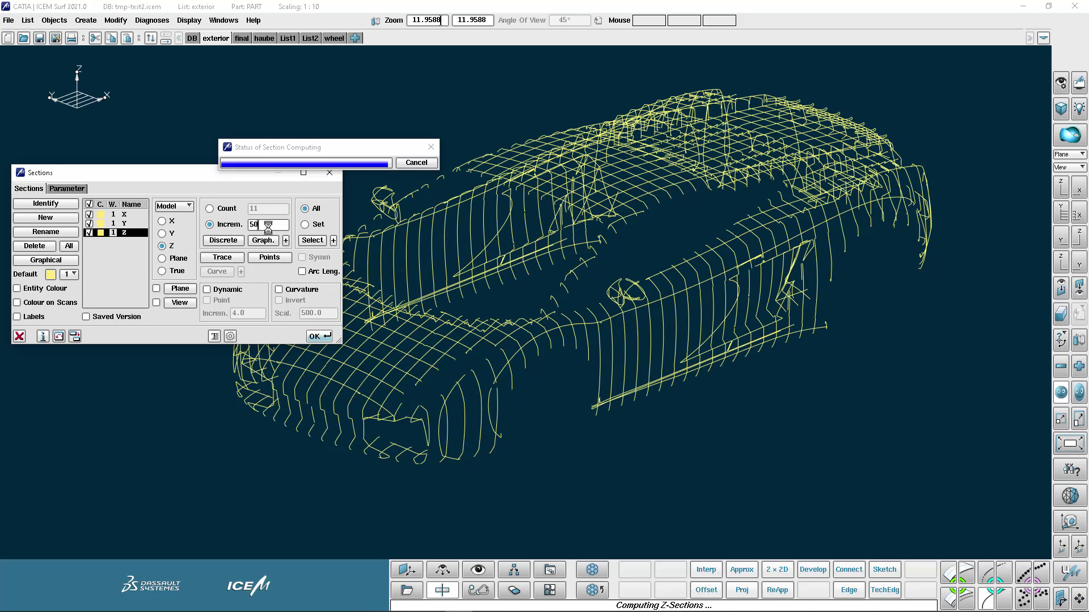
Thicken the Z sections to line width 4, and restore their width to 1.
click(113, 237)
click(119, 282)
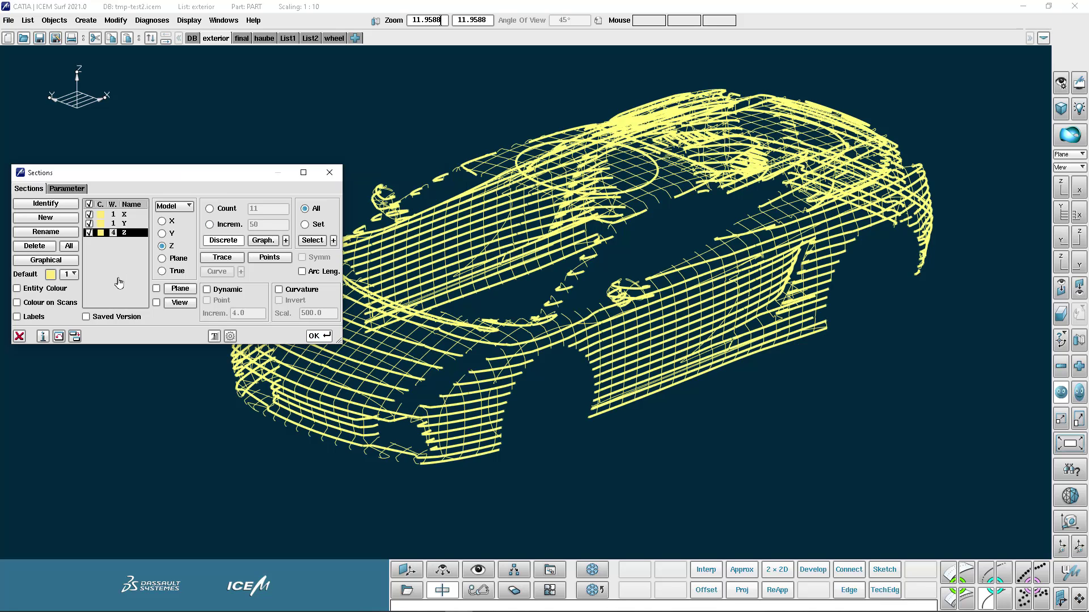
click(113, 236)
click(124, 194)
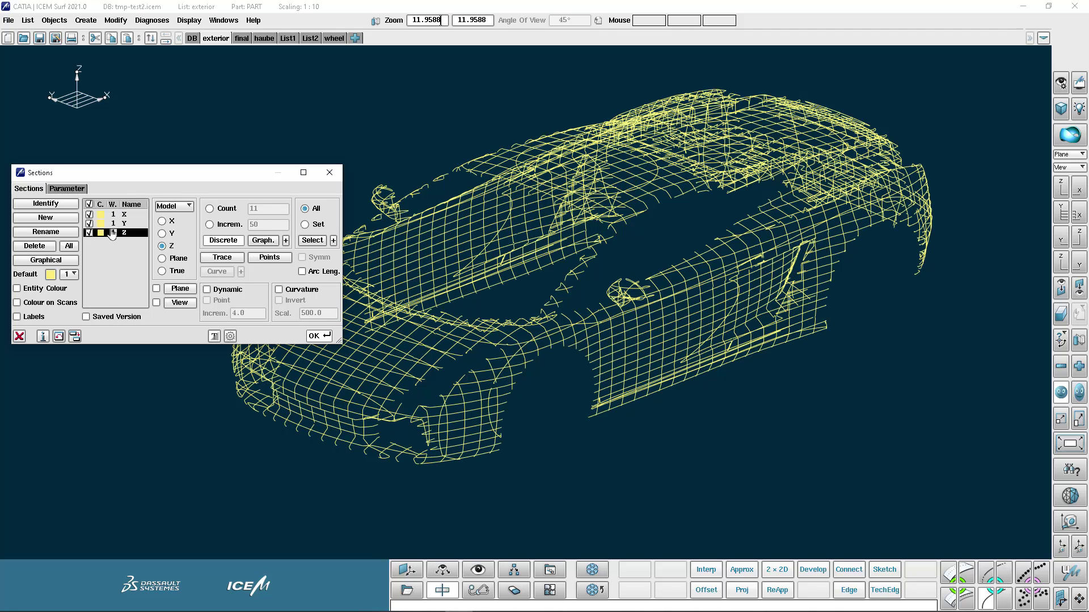
Colour the Y sections orange and the Z sections red, and hide both sets so only X remains displayed.
click(101, 233)
click(101, 239)
click(101, 232)
click(101, 239)
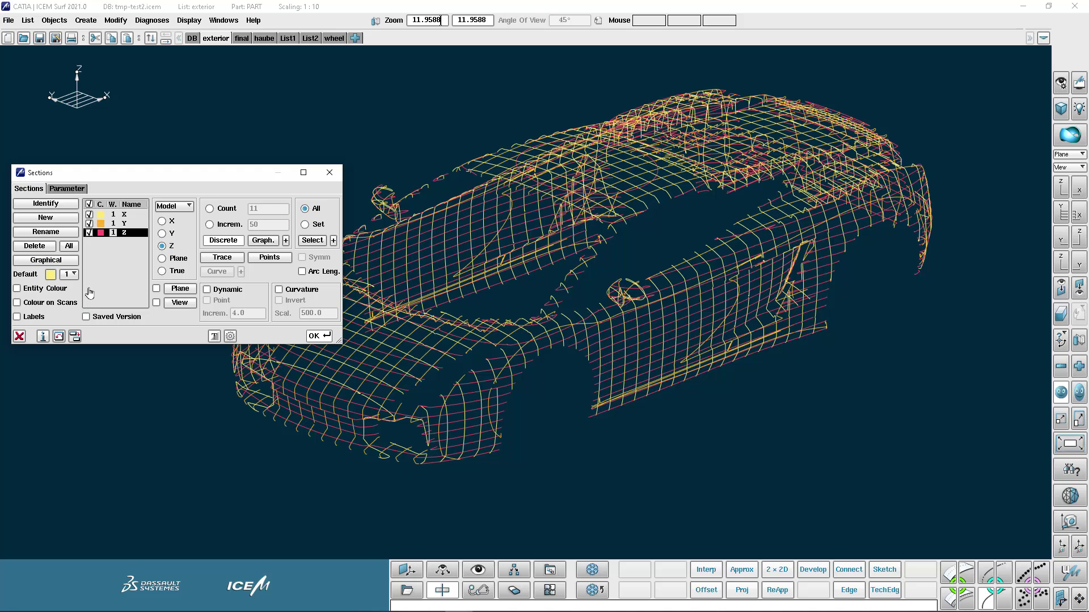
click(90, 232)
click(89, 223)
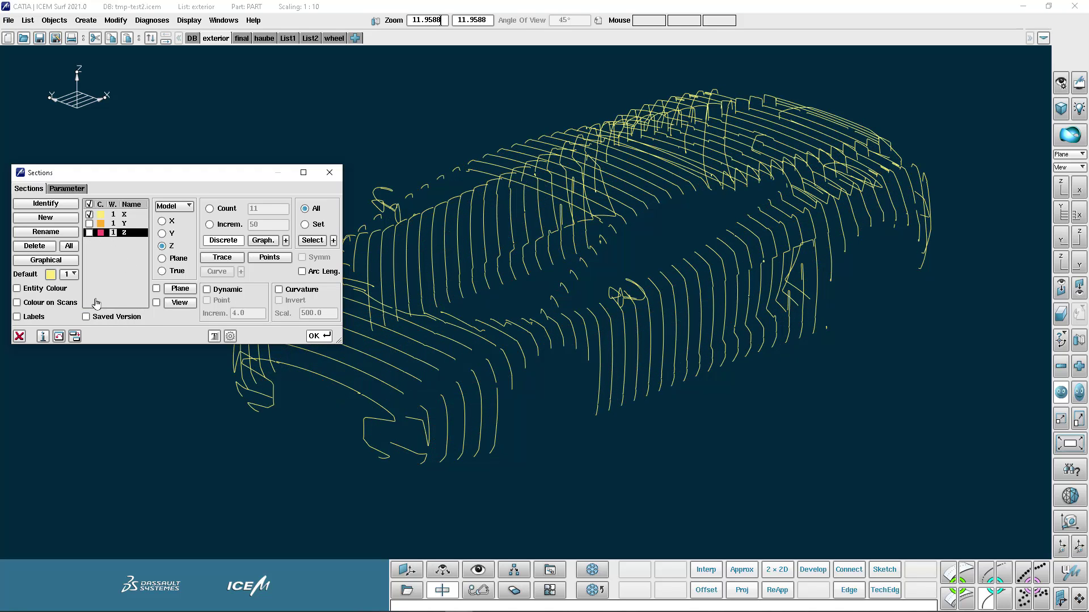
Display the sections in entity colour, compare them with the model's edges shown and hidden, and turn entity colour off.
click(17, 288)
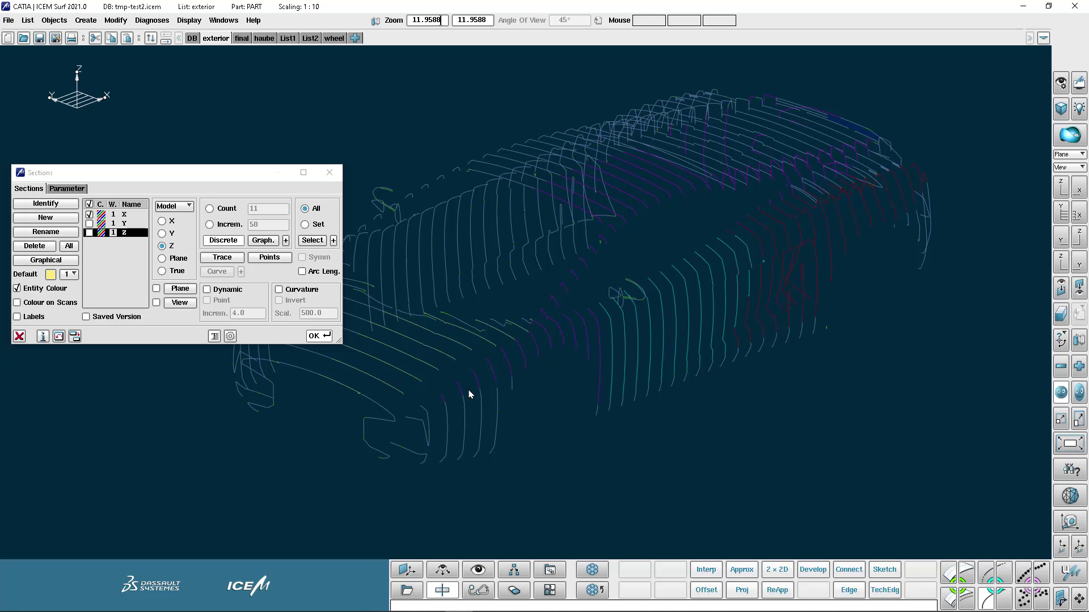
right_drag(514, 370, 590, 374)
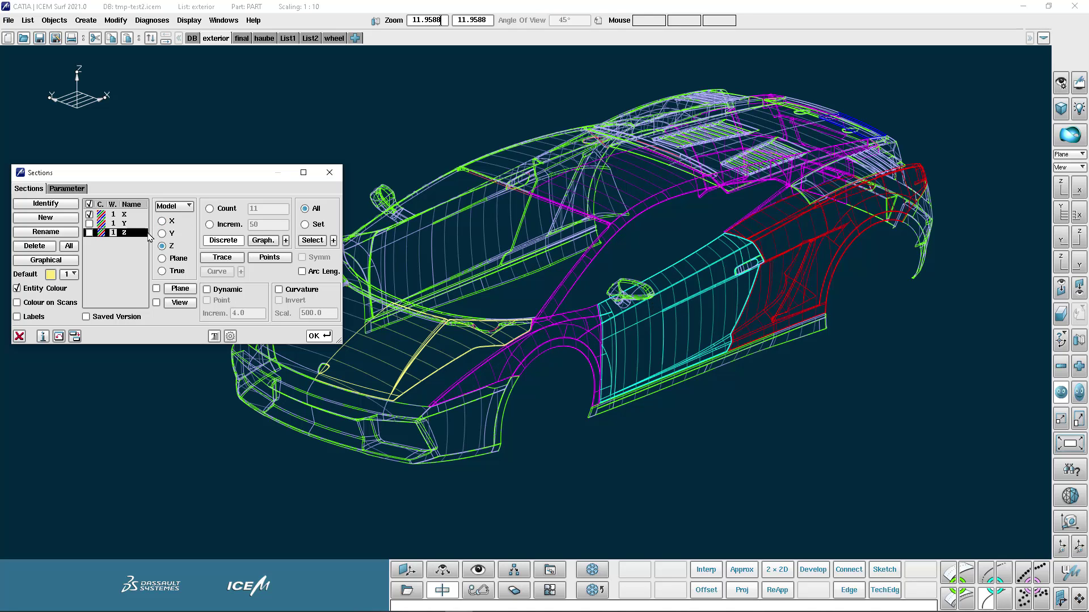
right_drag(563, 349, 610, 350)
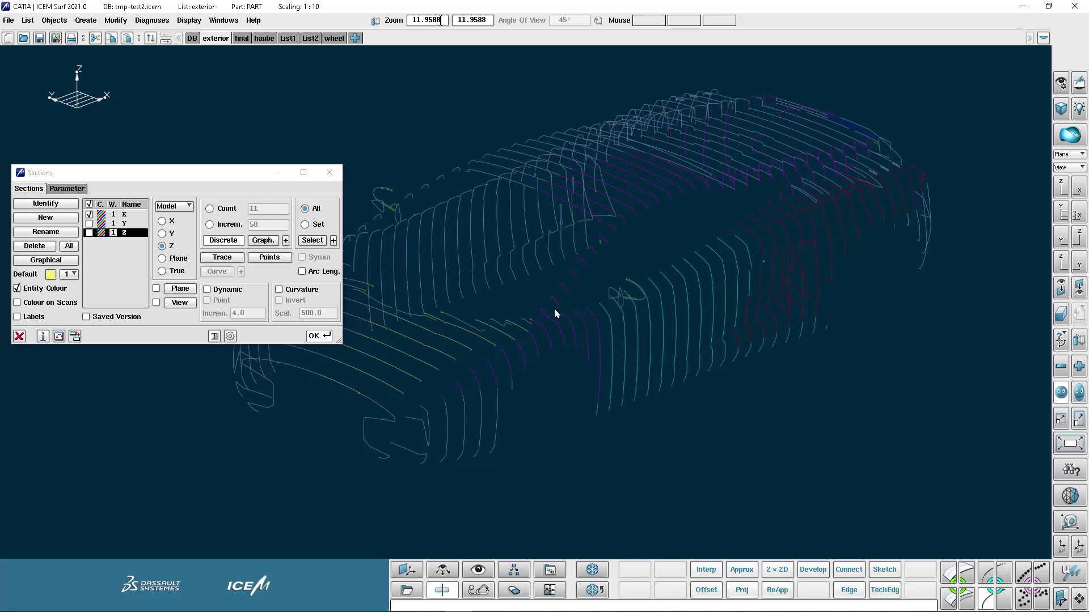
click(39, 288)
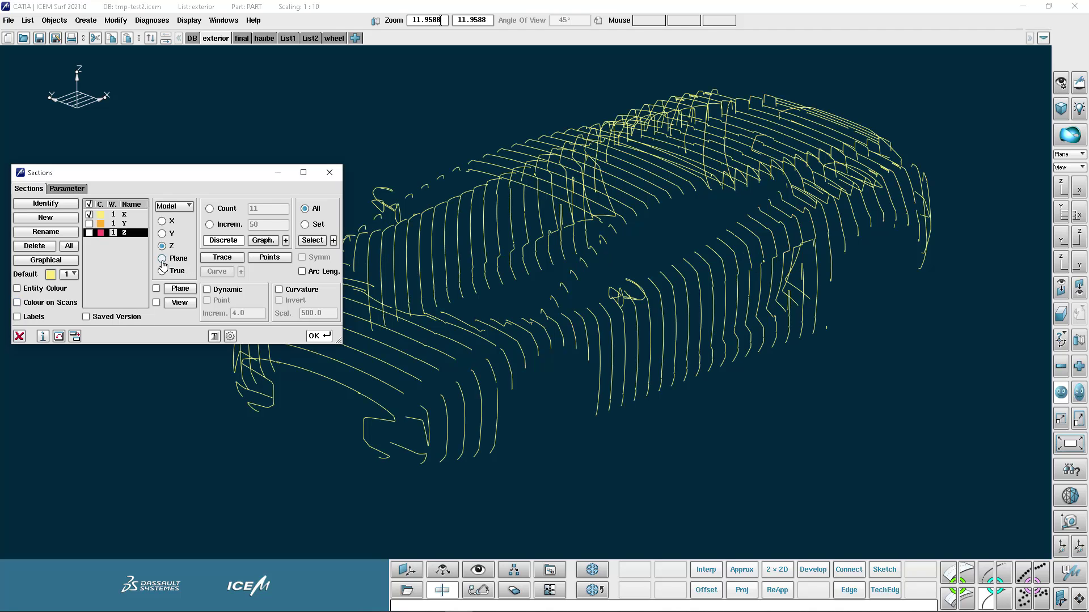
Switch the section spacing to Count, try the Plane section type, and settle on True sections.
click(163, 259)
click(210, 208)
double_click(252, 210)
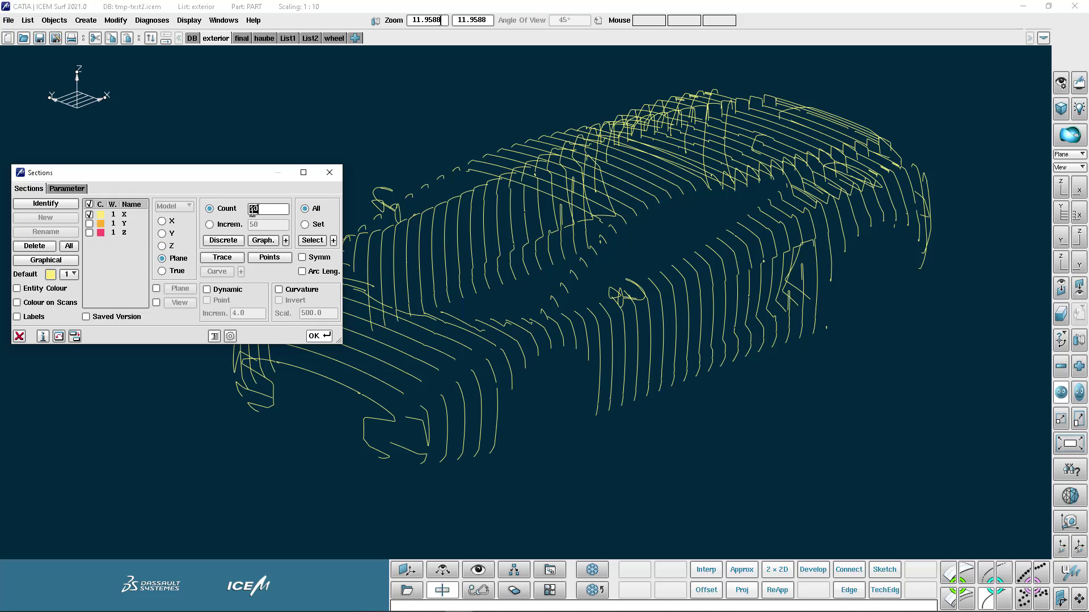
click(163, 272)
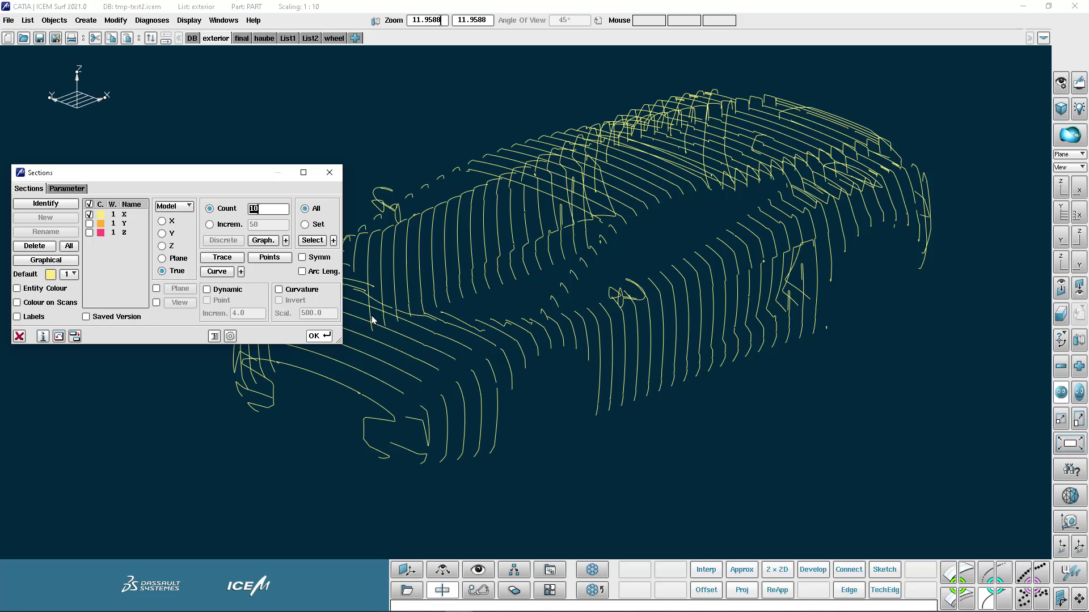
Redisplay the model's edges in place of the X sections, and create a True section at a point on the front fender's upper edge.
right_drag(439, 324, 473, 331)
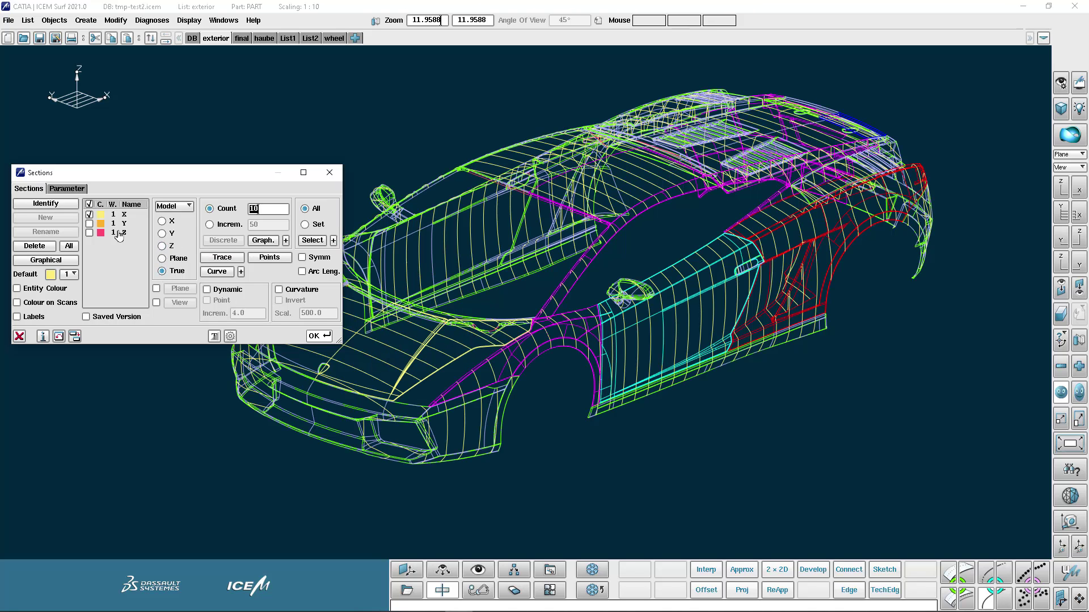
click(89, 214)
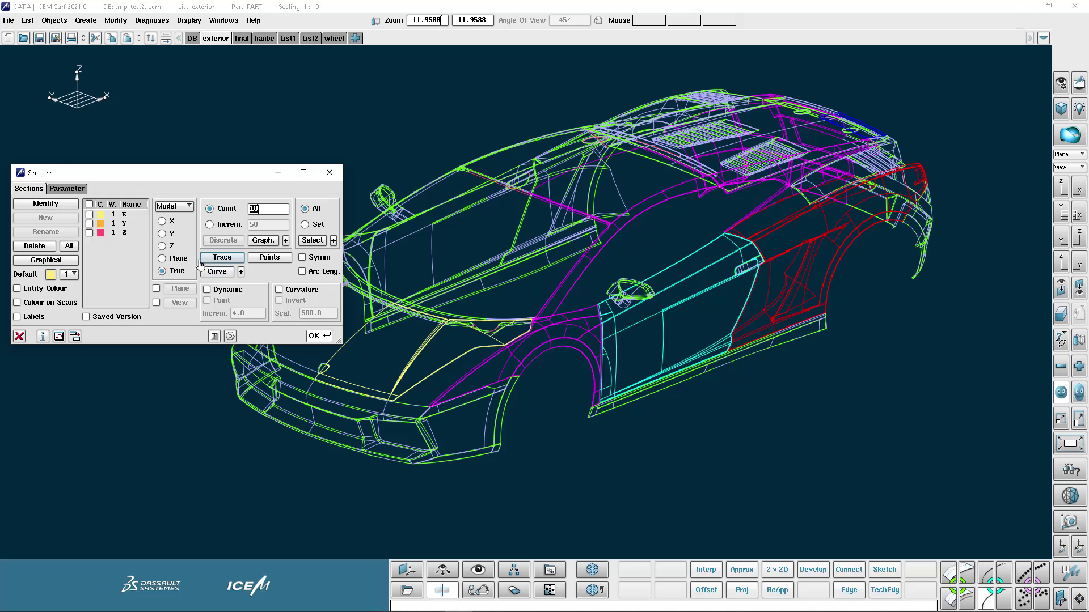
click(264, 241)
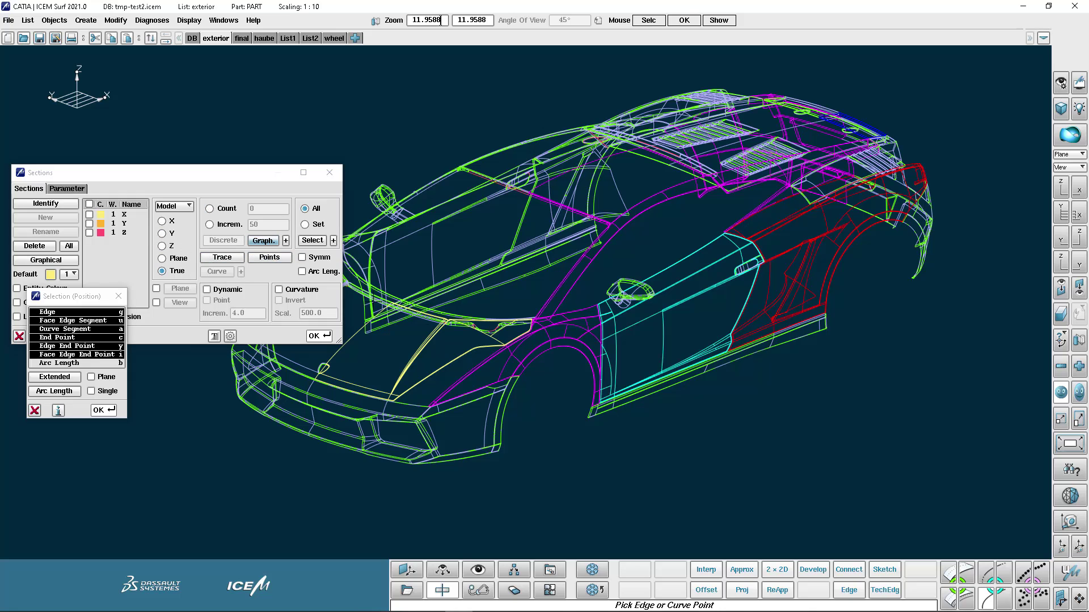
scroll(462, 355, up, 5)
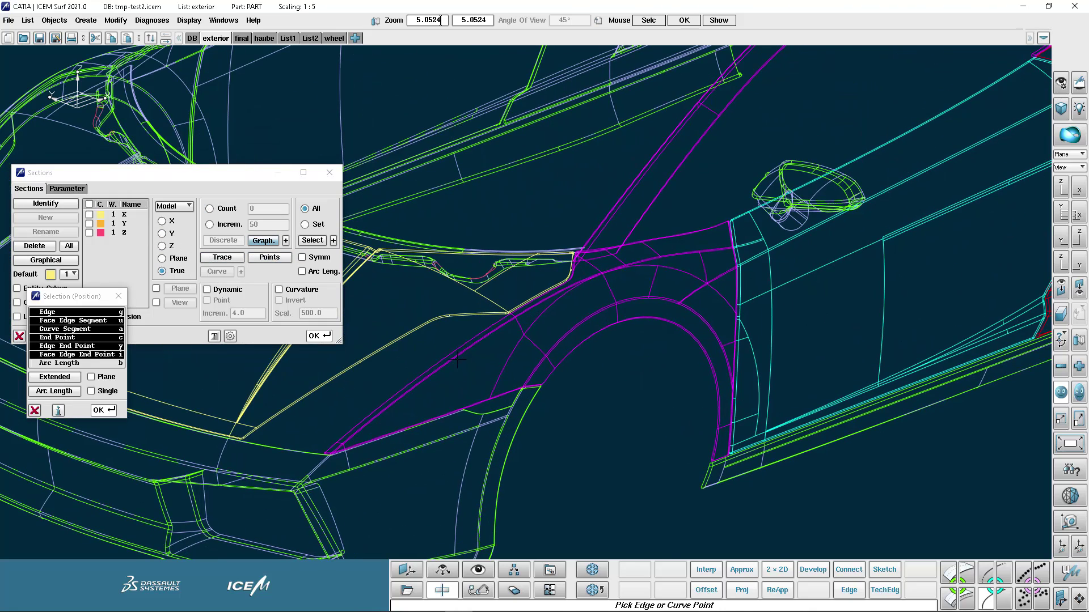
click(457, 358)
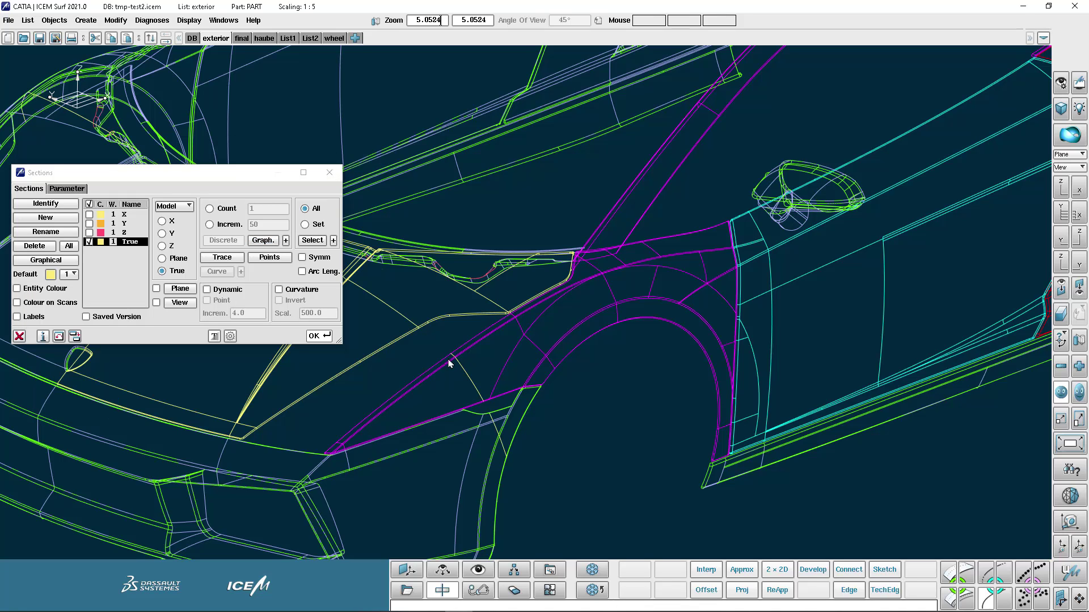
Place the True section graphically at a point on the front wheel arch's edge instead.
click(263, 241)
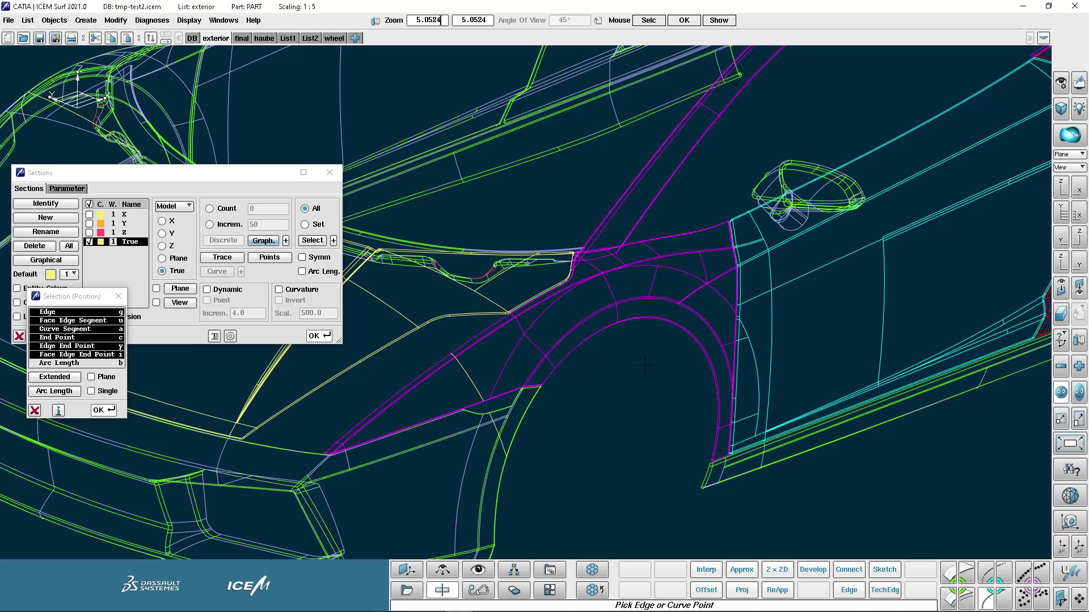
click(691, 335)
middle_drag(699, 326, 659, 344)
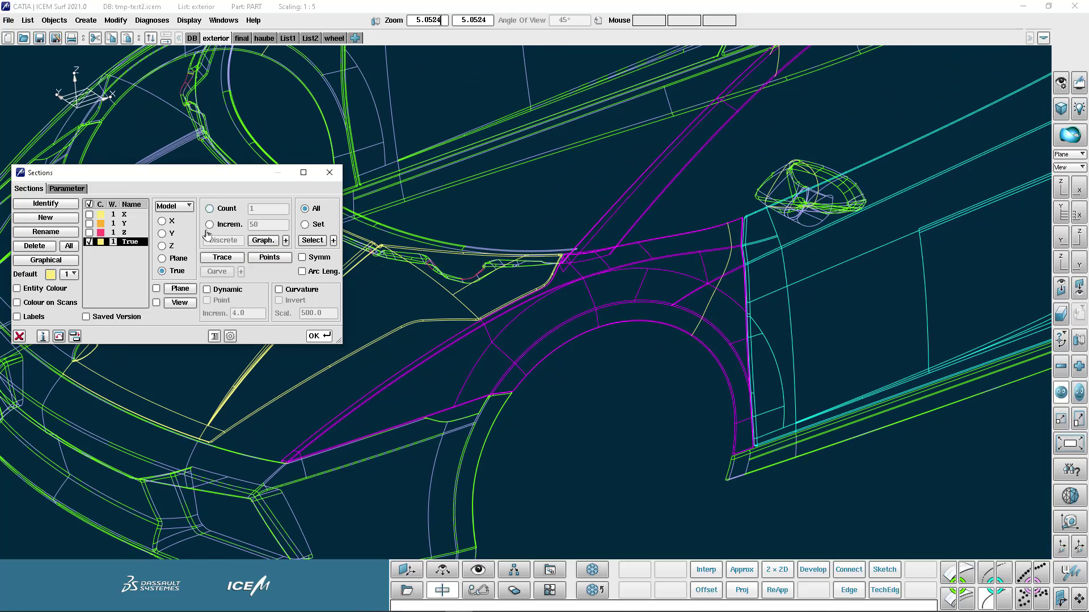
Generate ten True sections by count along the front wheel arch's edge curve.
click(209, 208)
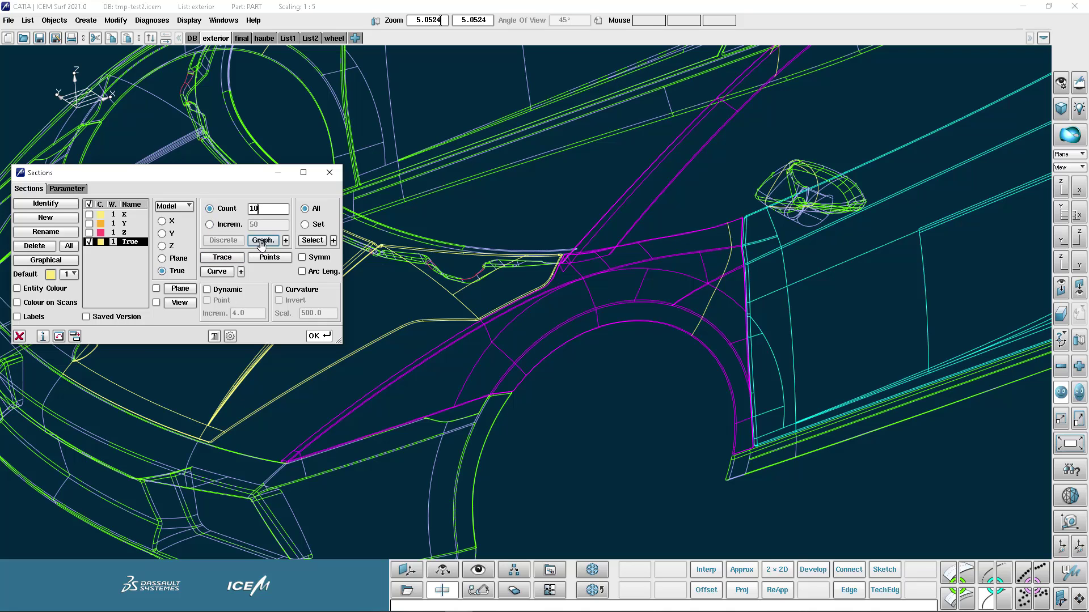
click(216, 271)
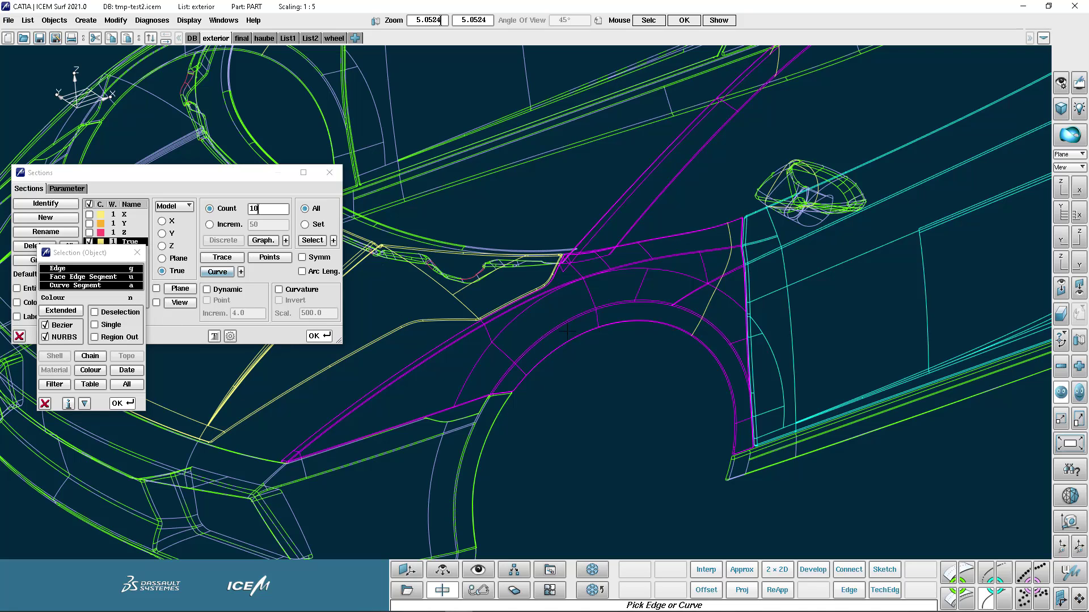
click(662, 339)
click(319, 336)
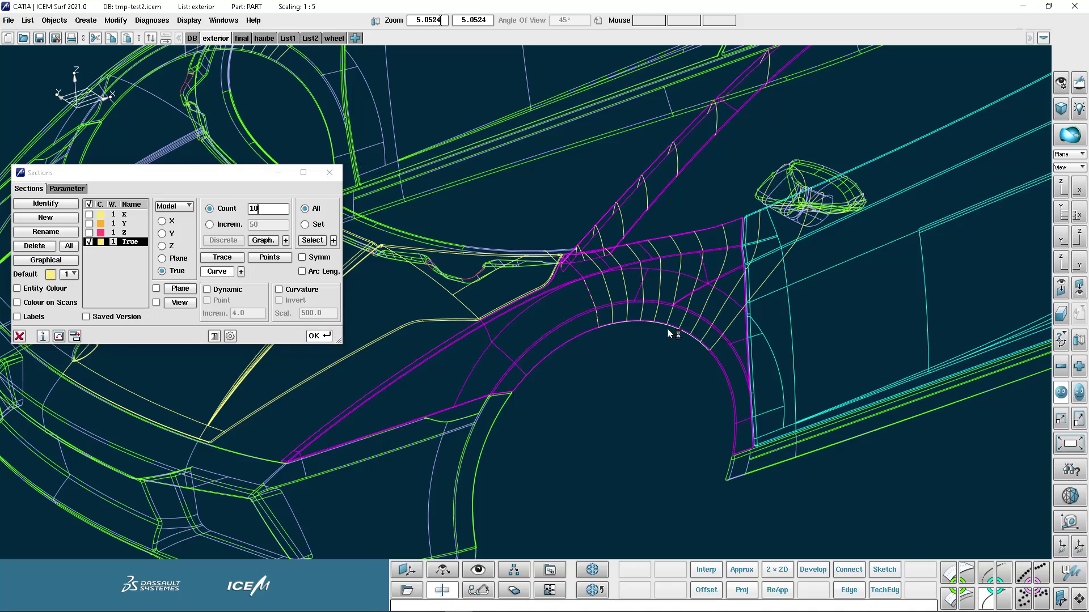
middle_drag(669, 328, 703, 363)
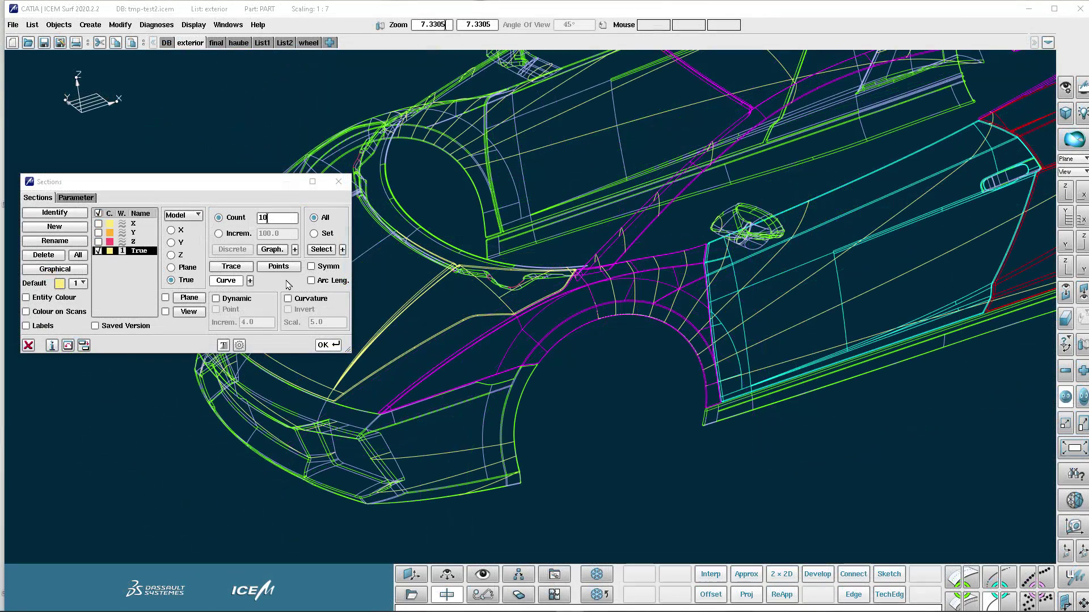
Turn on inverted curvature display for True sections and place a section graphically on the front wheel arch's edge.
click(288, 298)
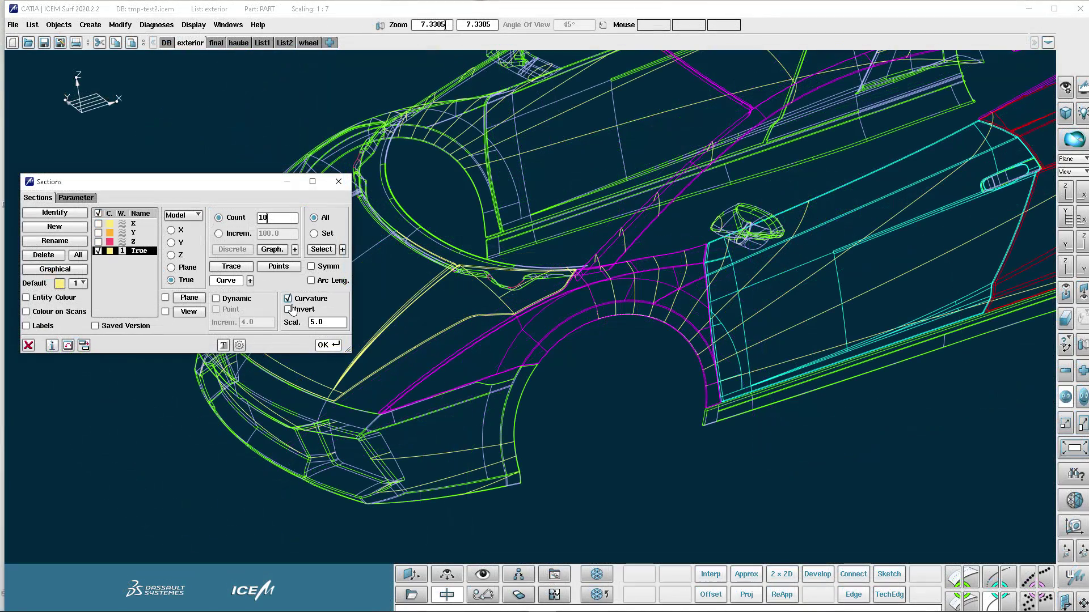
click(288, 309)
click(272, 250)
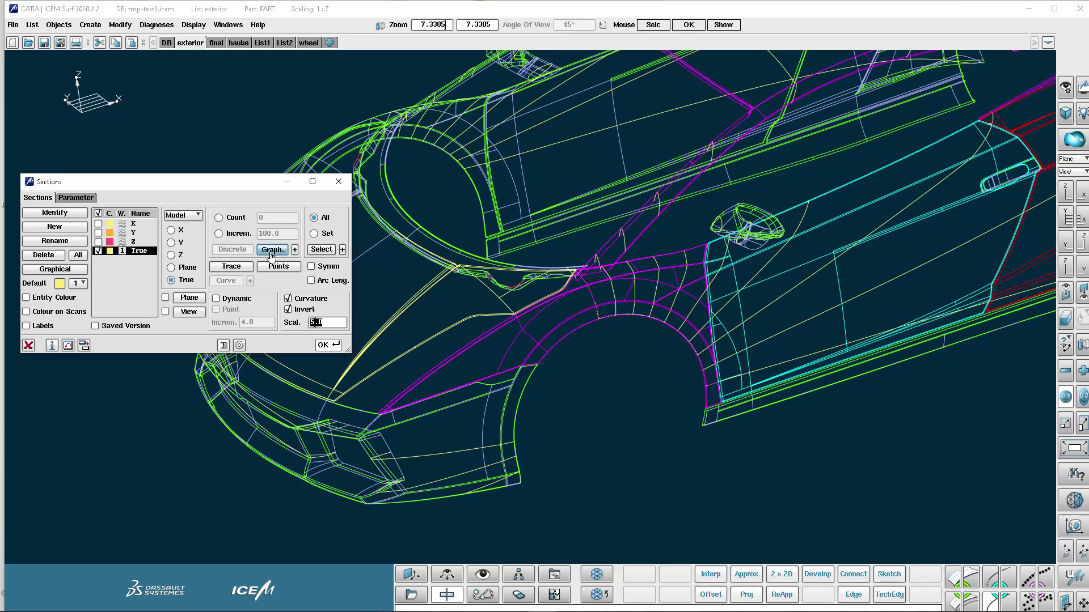
click(641, 319)
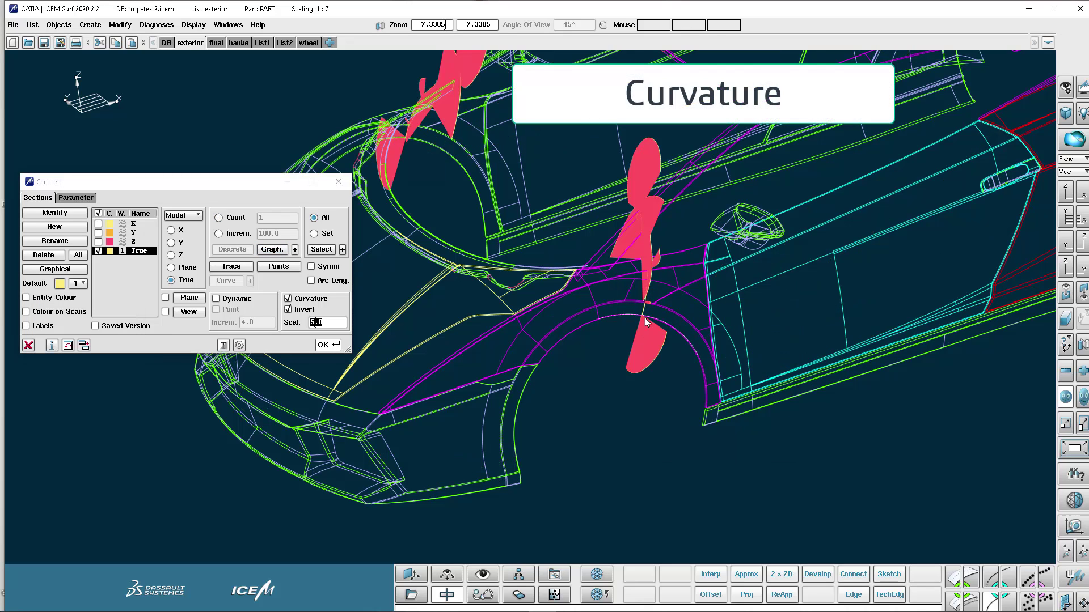
drag(646, 318, 682, 340)
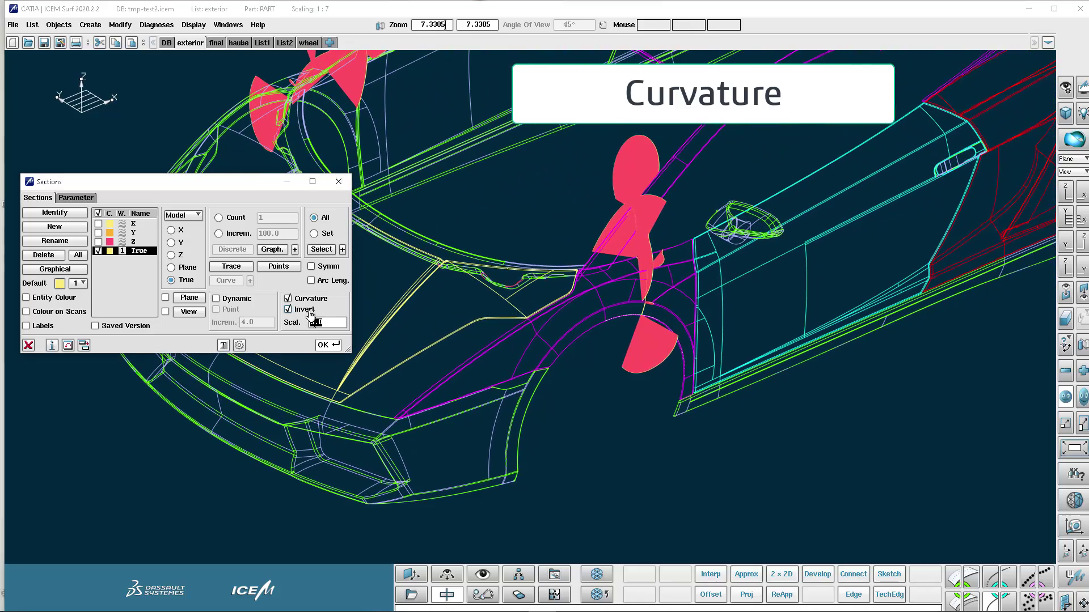
right_drag(652, 316, 532, 311)
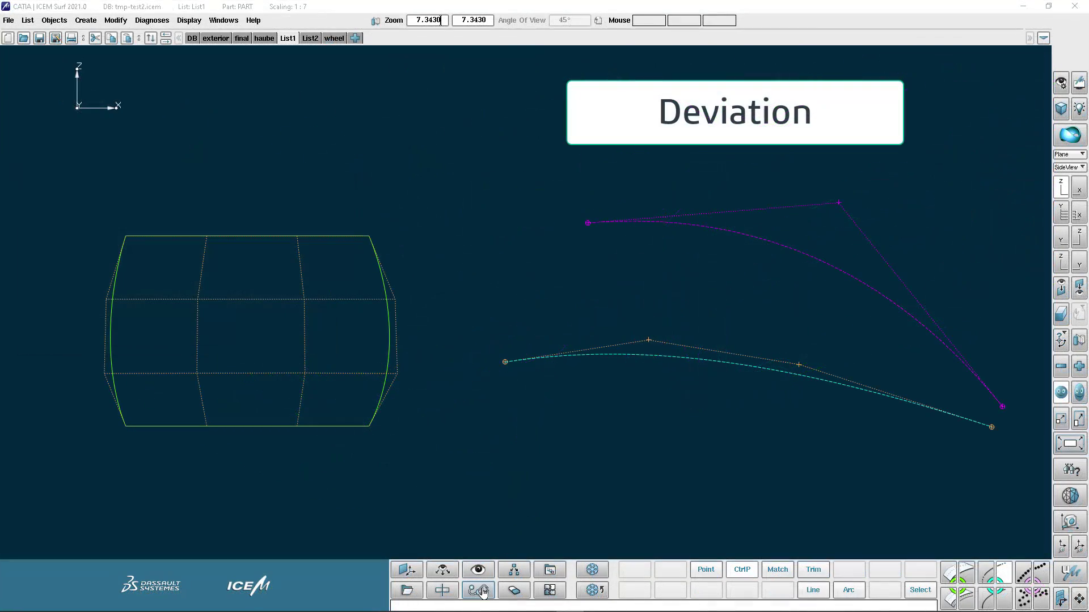
Run a Deviation diagnosis with the lower curve as the object and the upper curve as the reference.
click(482, 592)
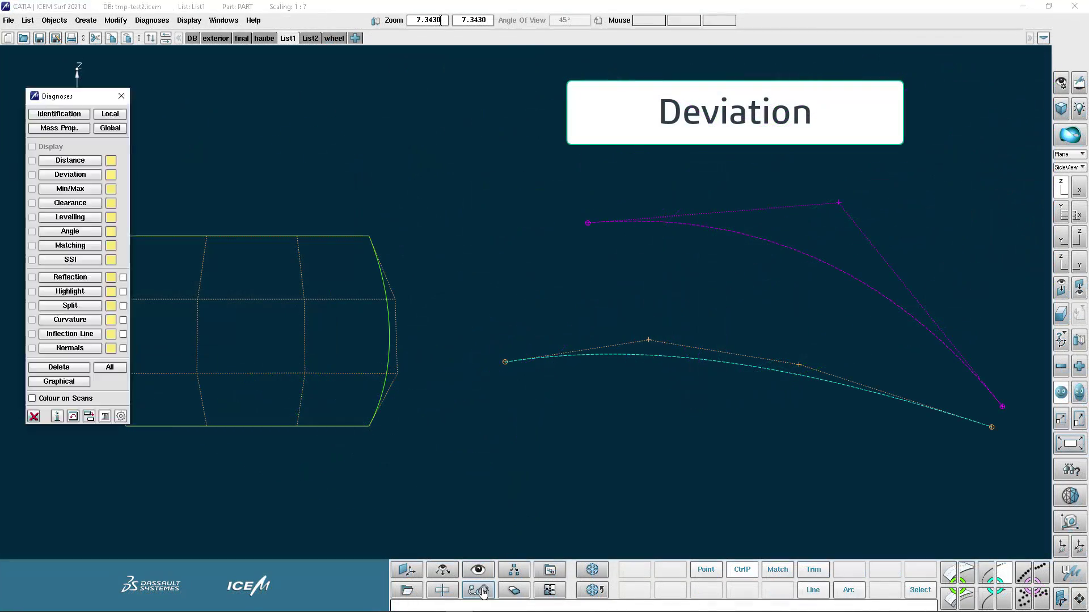
click(63, 176)
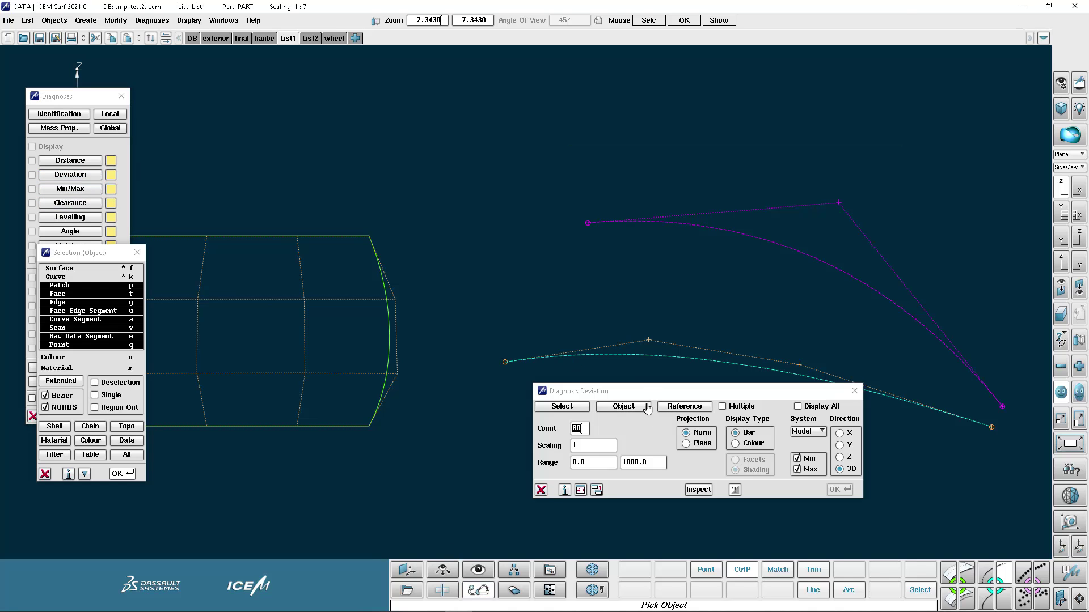
click(575, 408)
click(680, 357)
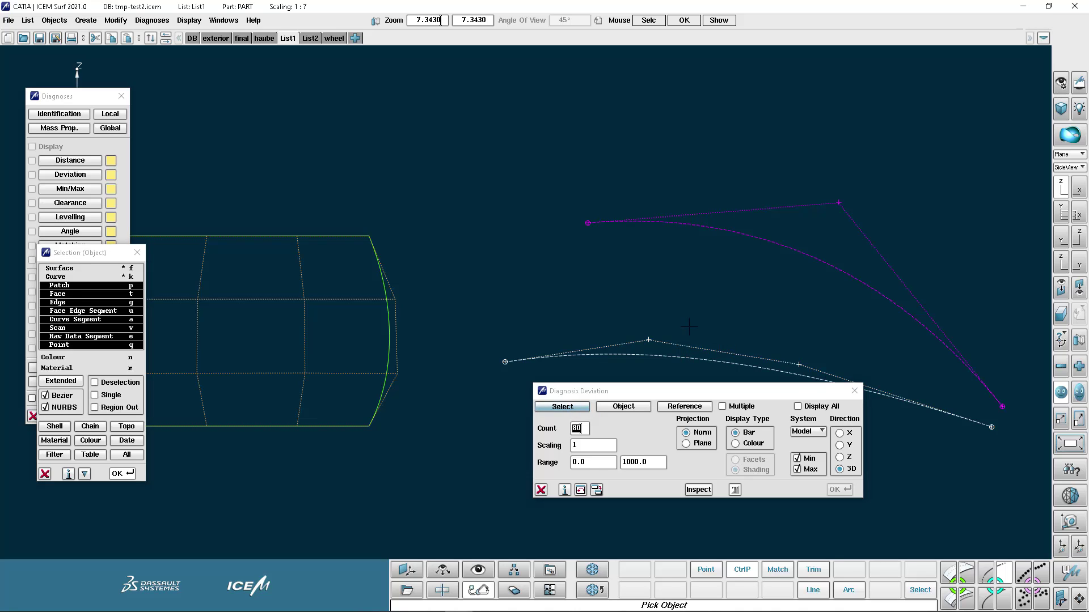
middle_click(673, 280)
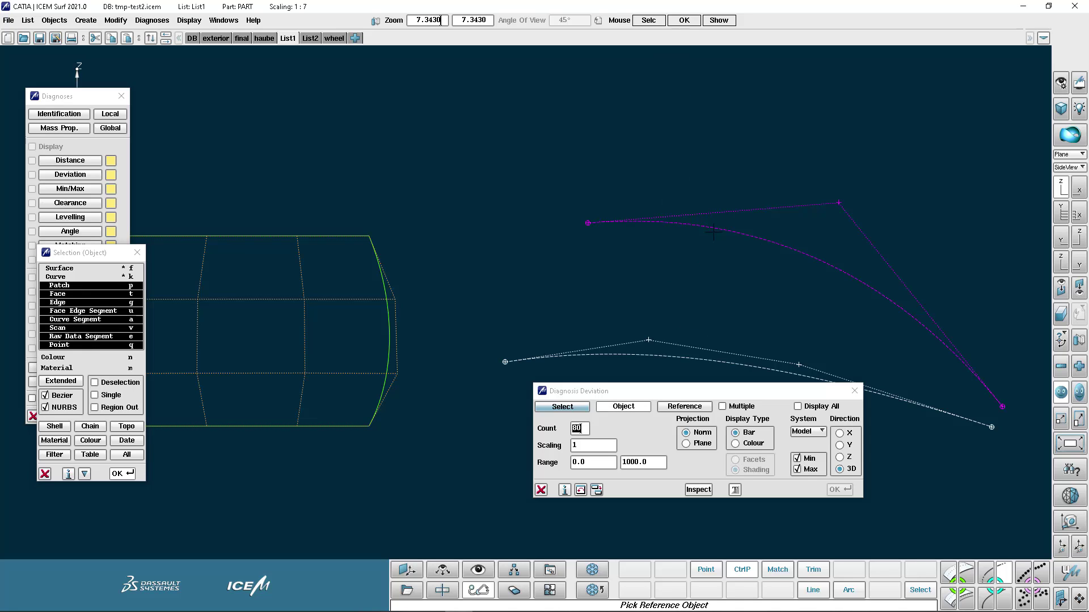
click(713, 232)
middle_click(714, 231)
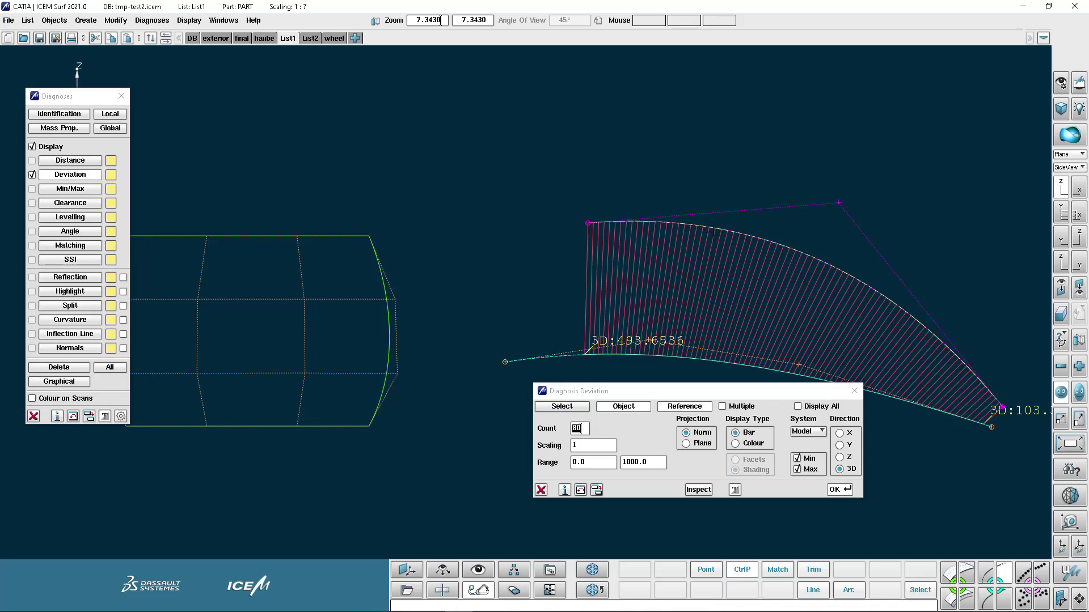
Try a deviation scaling of 2 and restore it to 1.
double_click(582, 446)
text(2)
key(Return)
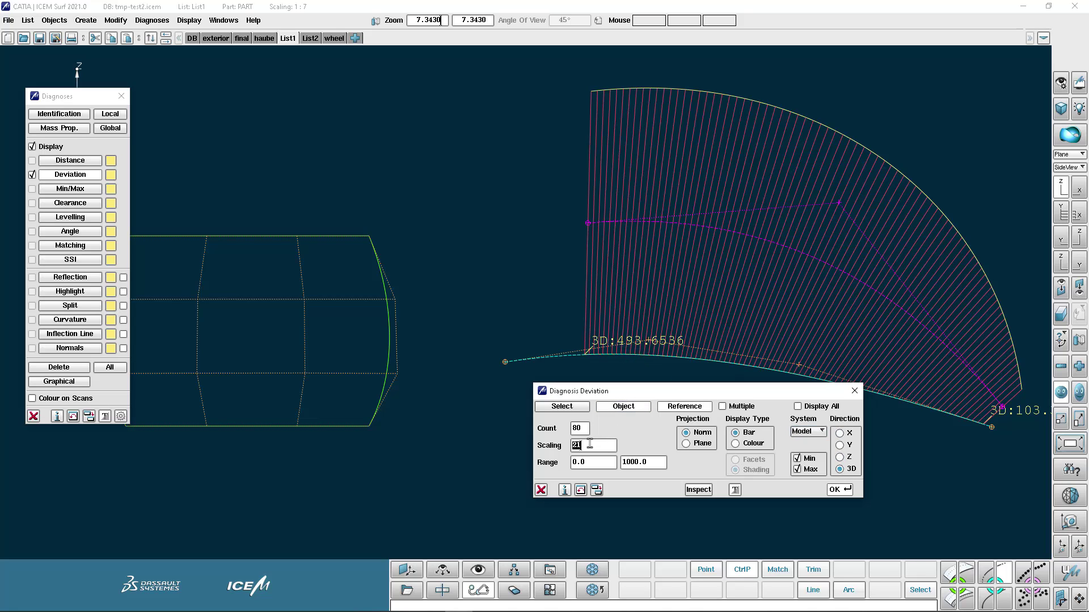
key(Return)
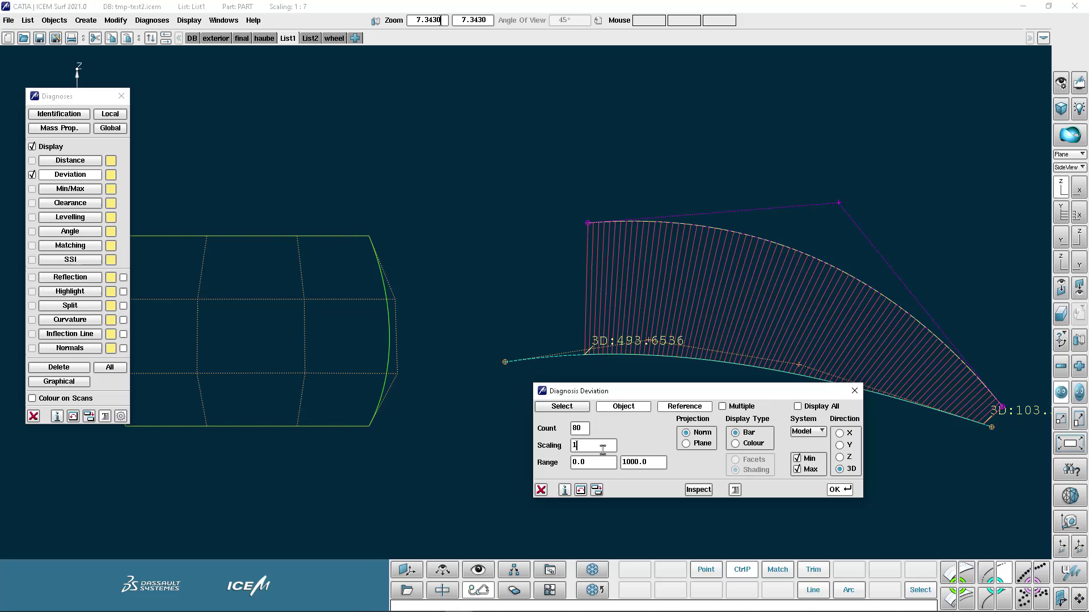
Hide the minimum and maximum deviation labels, and inspect and save the deviation at two bars between the curves.
click(798, 469)
click(838, 490)
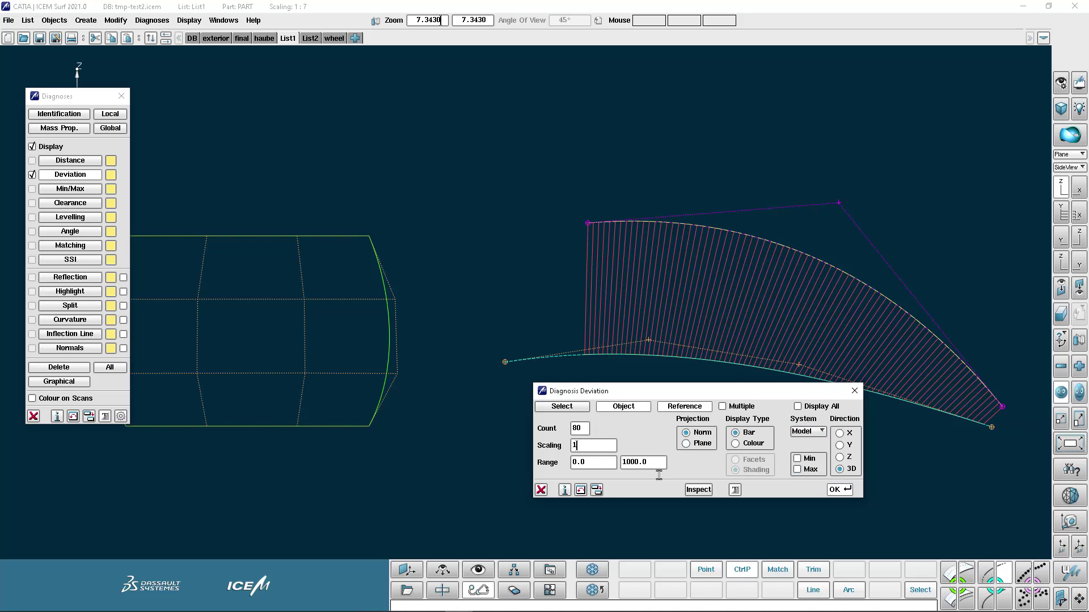
click(698, 491)
mouse_move(685, 352)
mouse_down()
mouse_move(755, 357)
mouse_move(702, 346)
mouse_up()
right_click(702, 346)
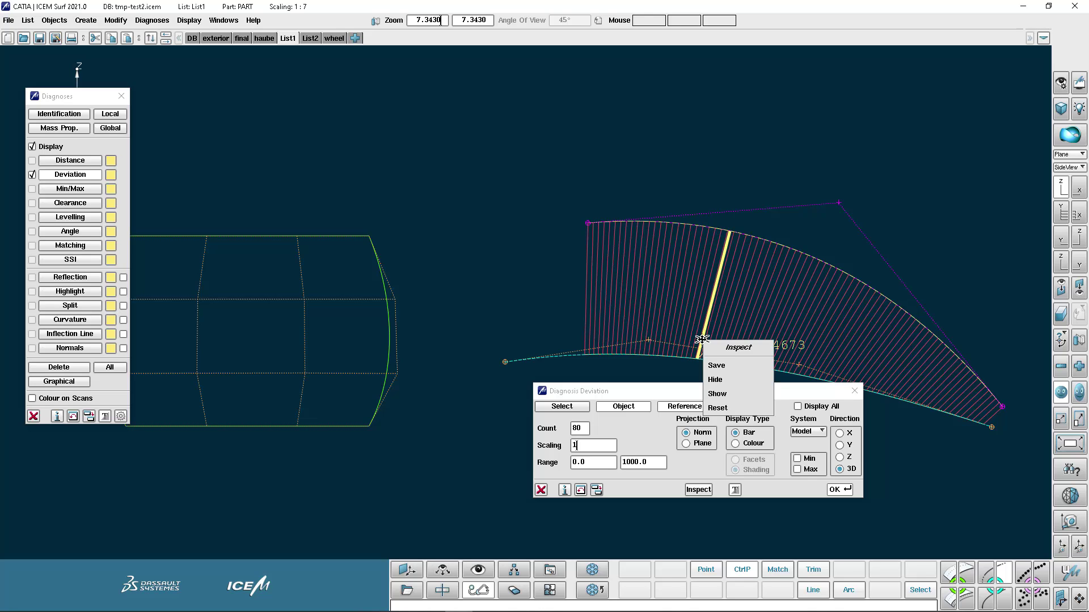
click(718, 366)
click(782, 368)
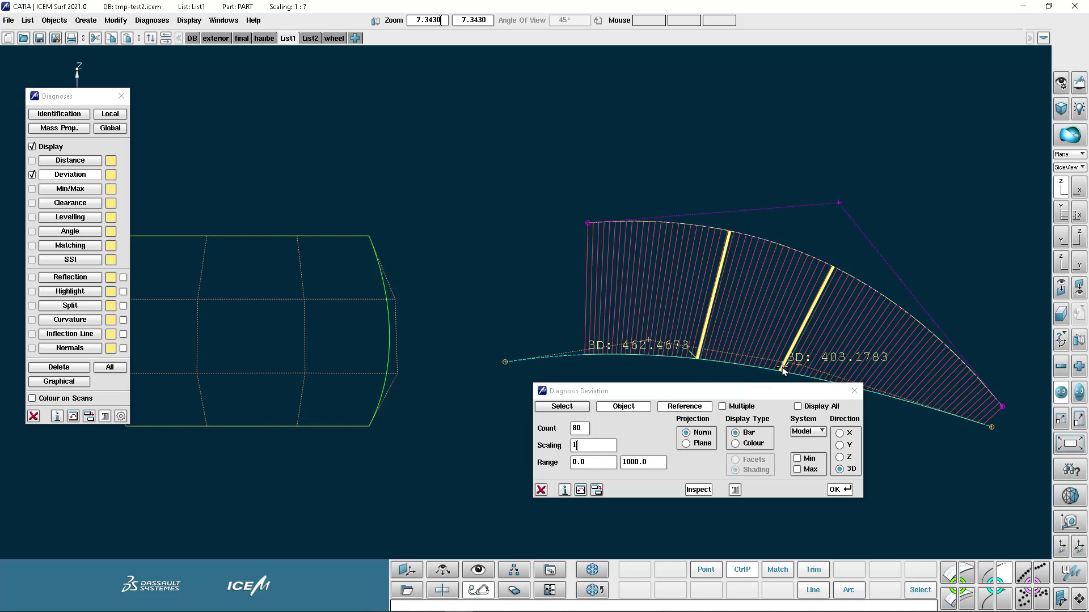
right_click(782, 368)
click(808, 394)
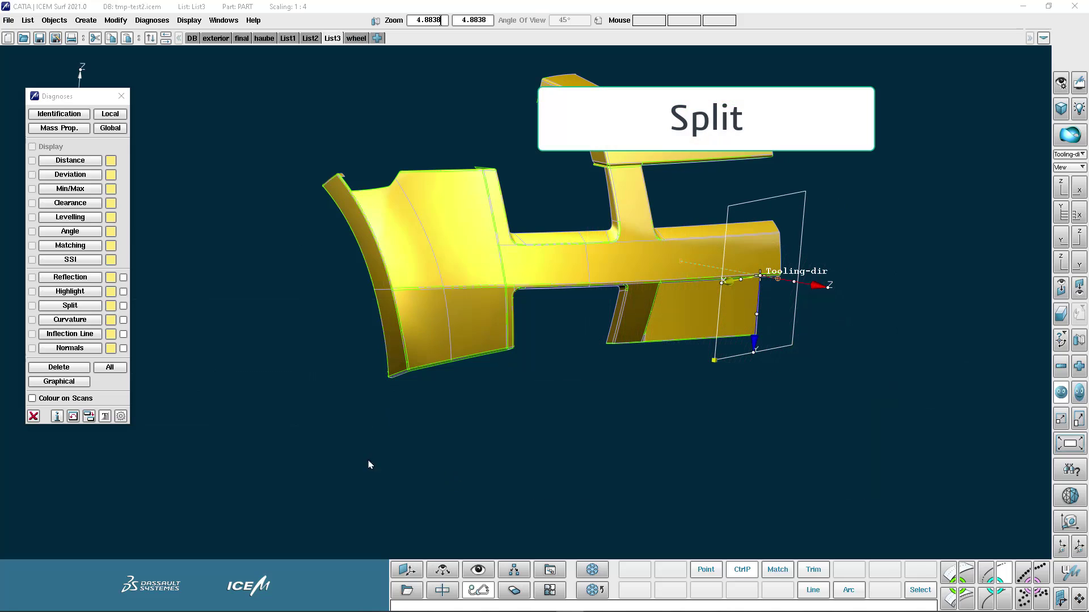
Generate Split diagnosis lines on the shaded part with Plane as the split direction, and colour them red.
click(70, 306)
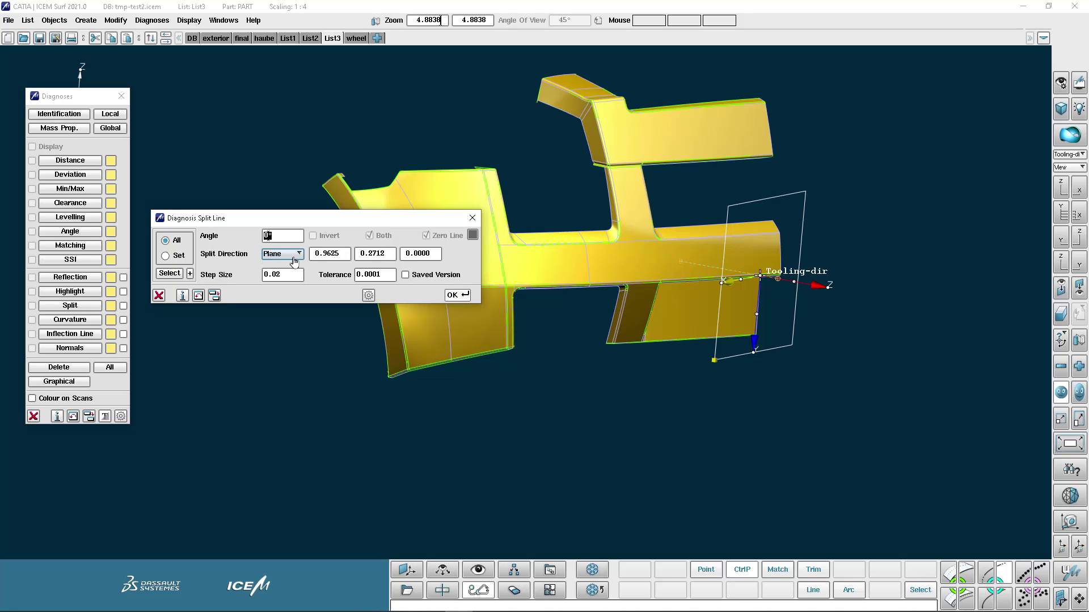
click(456, 295)
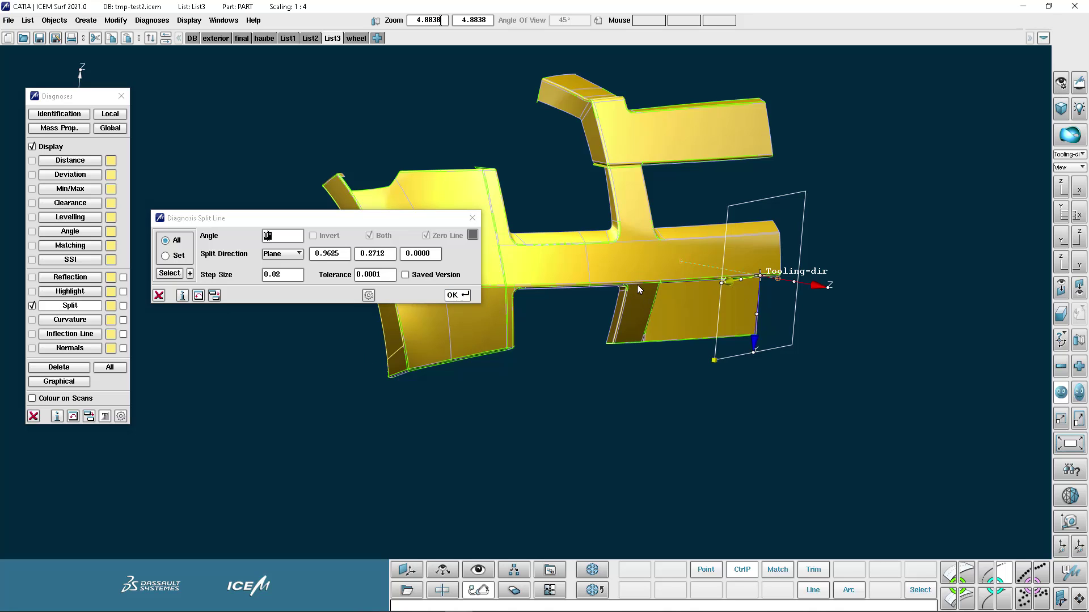
click(111, 307)
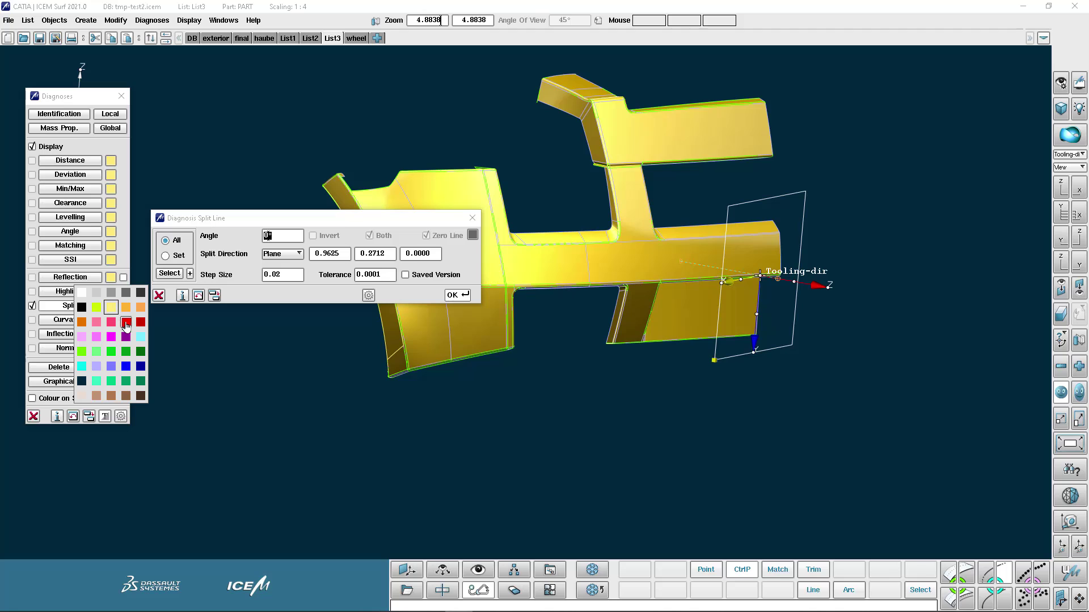
click(126, 323)
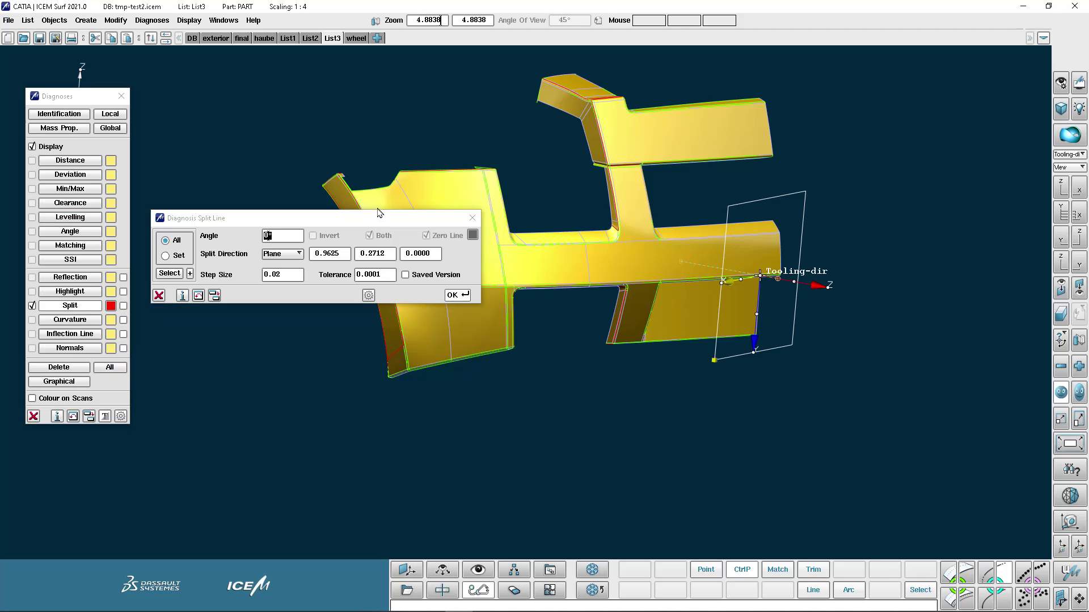
Recalculate the part's split lines with an angle of 3°.
drag(380, 215, 794, 430)
drag(443, 290, 372, 371)
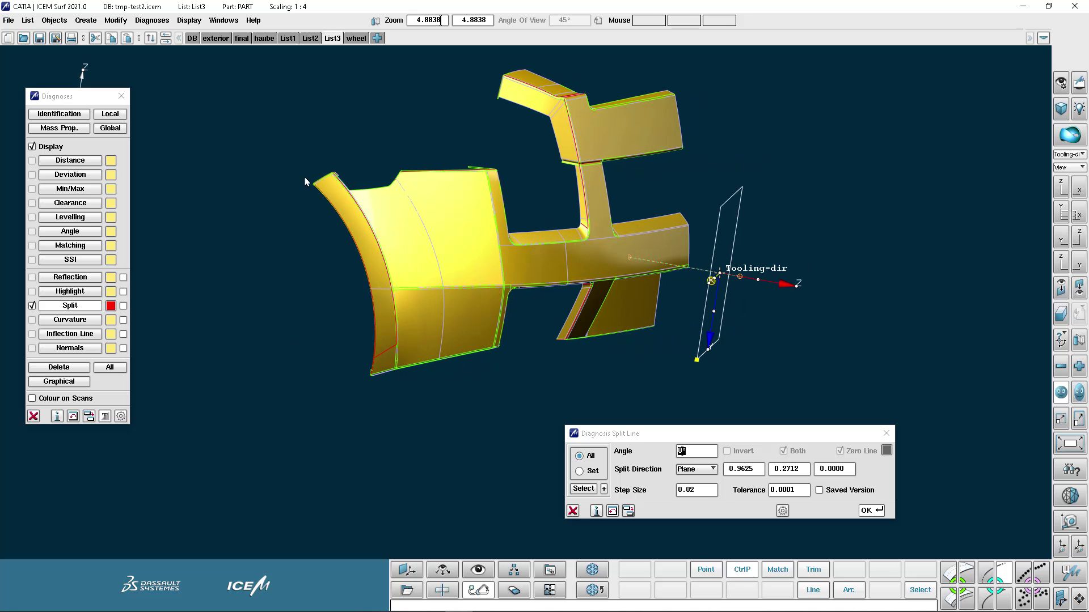
drag(574, 264, 522, 247)
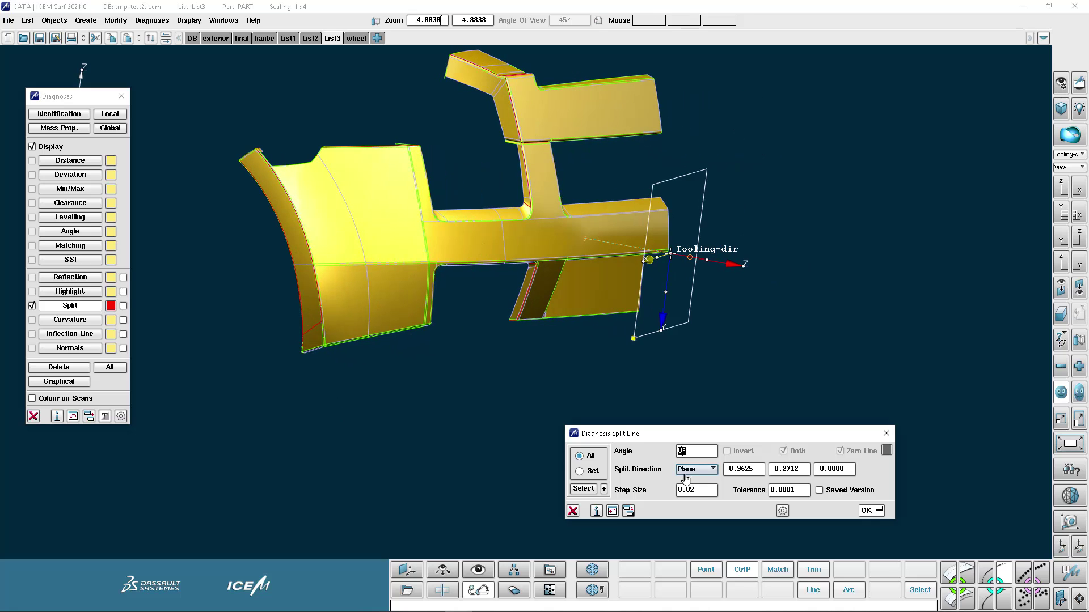
double_click(677, 450)
text(3)
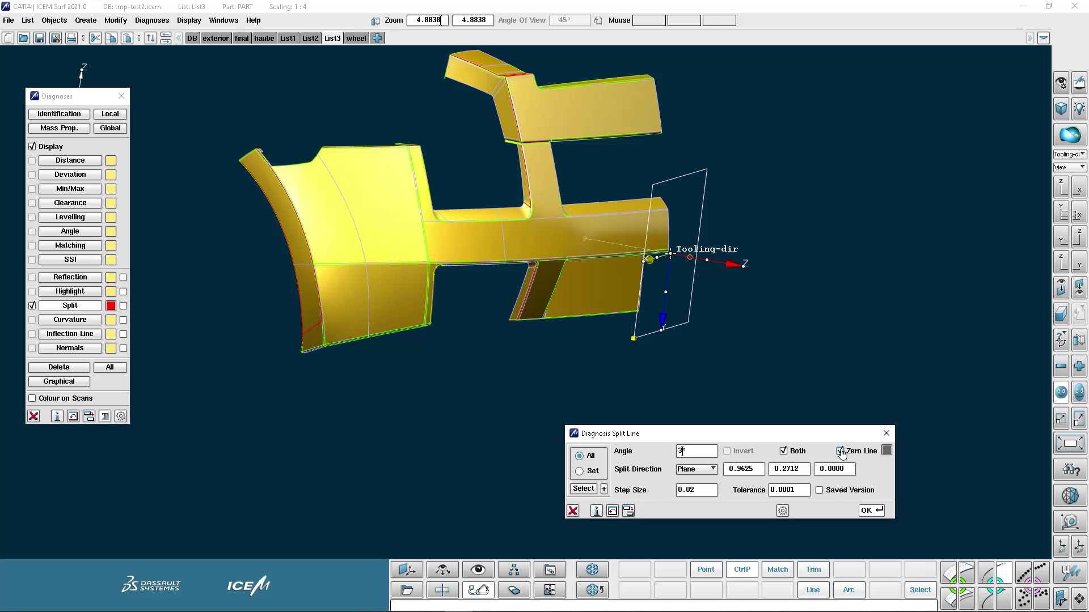
click(871, 510)
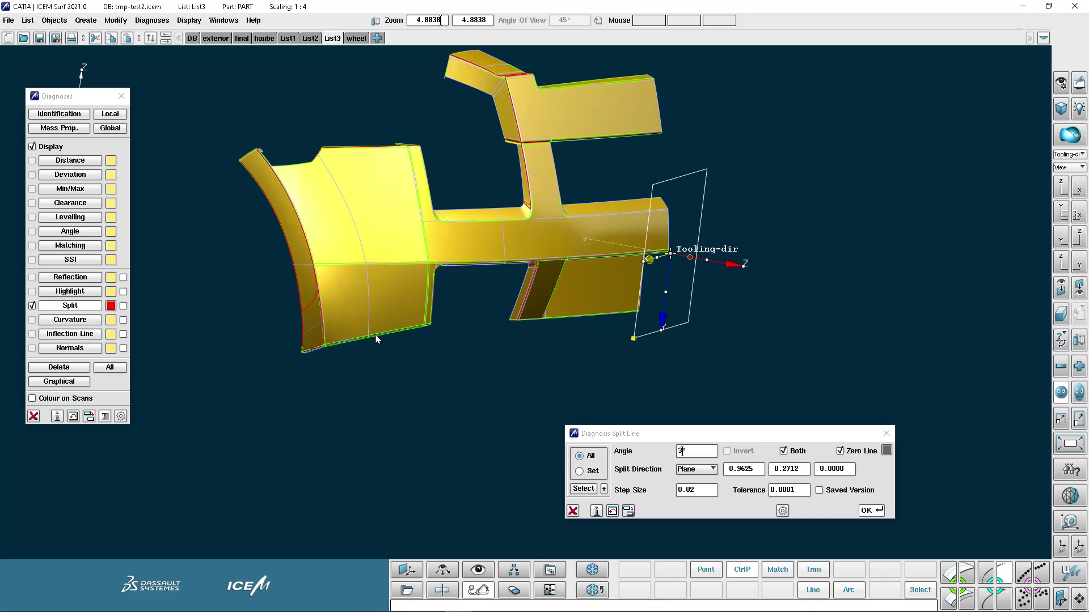
Show the split lines without the part's geometry and examine them up close.
scroll(531, 292, up, 5)
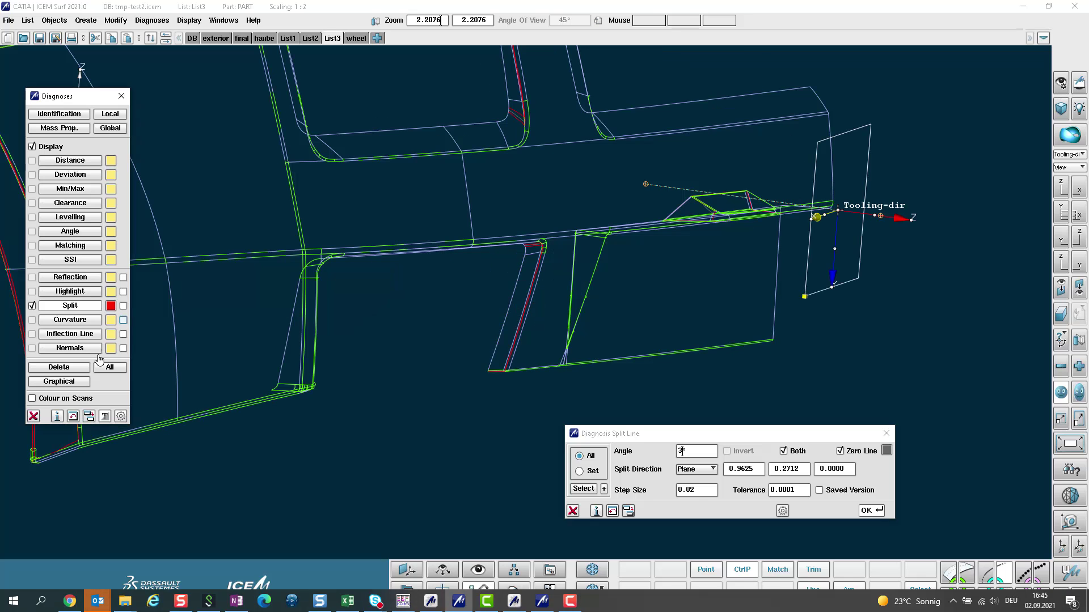
right_click(429, 421)
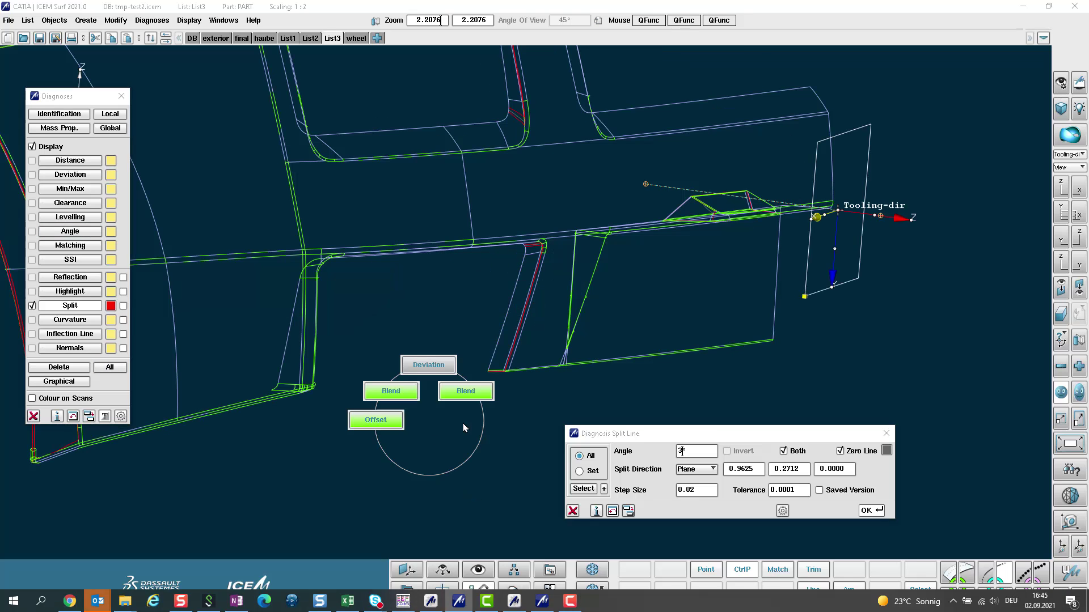
click(469, 425)
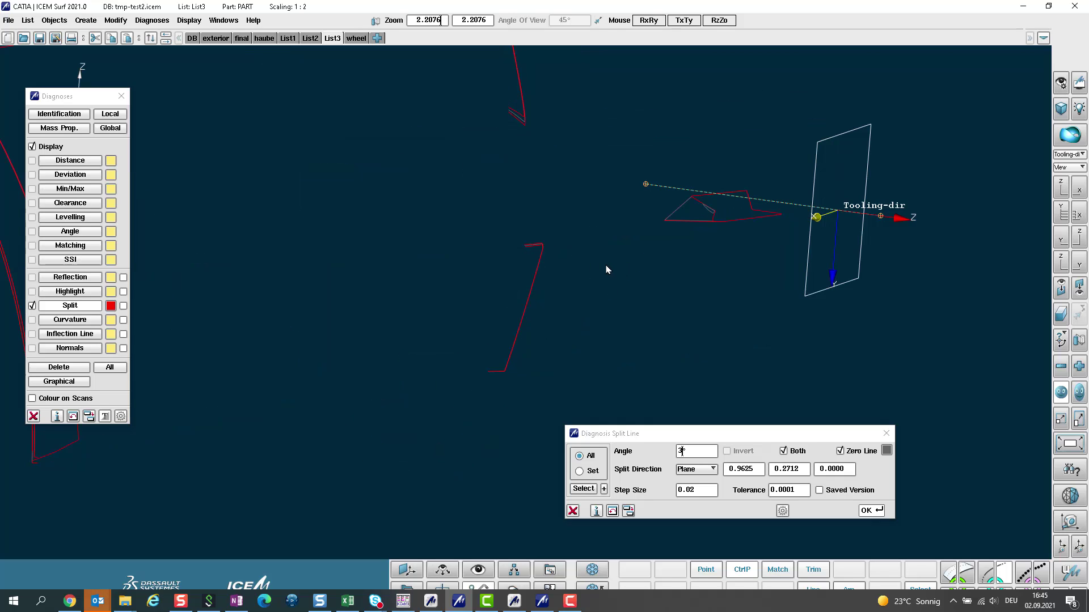
scroll(547, 213, up, 10)
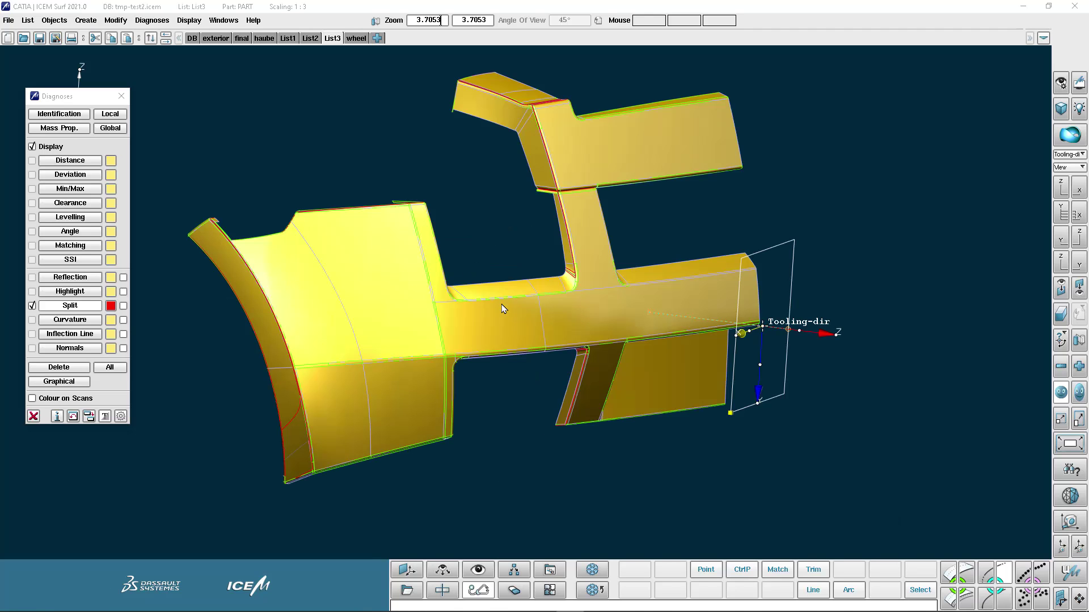
Switch off the split line display and turn on Highlight shading with the red-green split colouring.
click(32, 306)
click(192, 21)
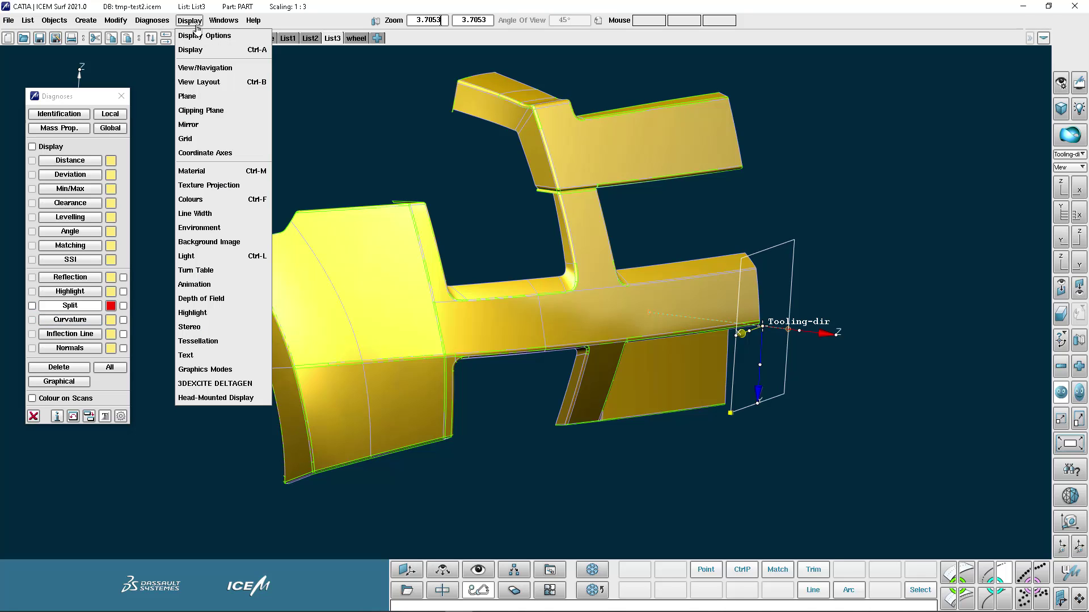
click(203, 315)
click(268, 221)
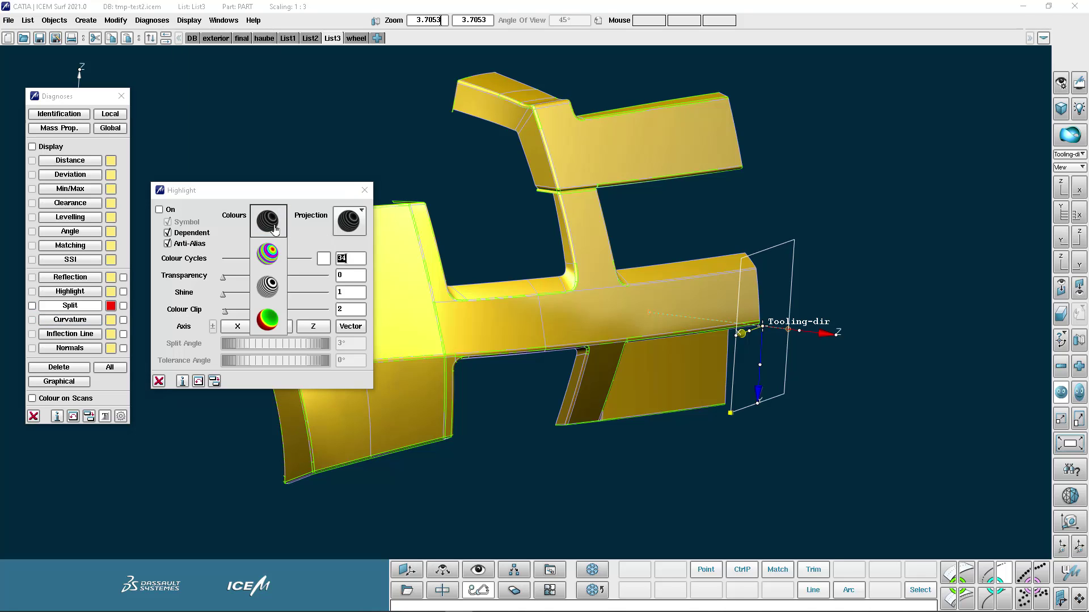
click(264, 315)
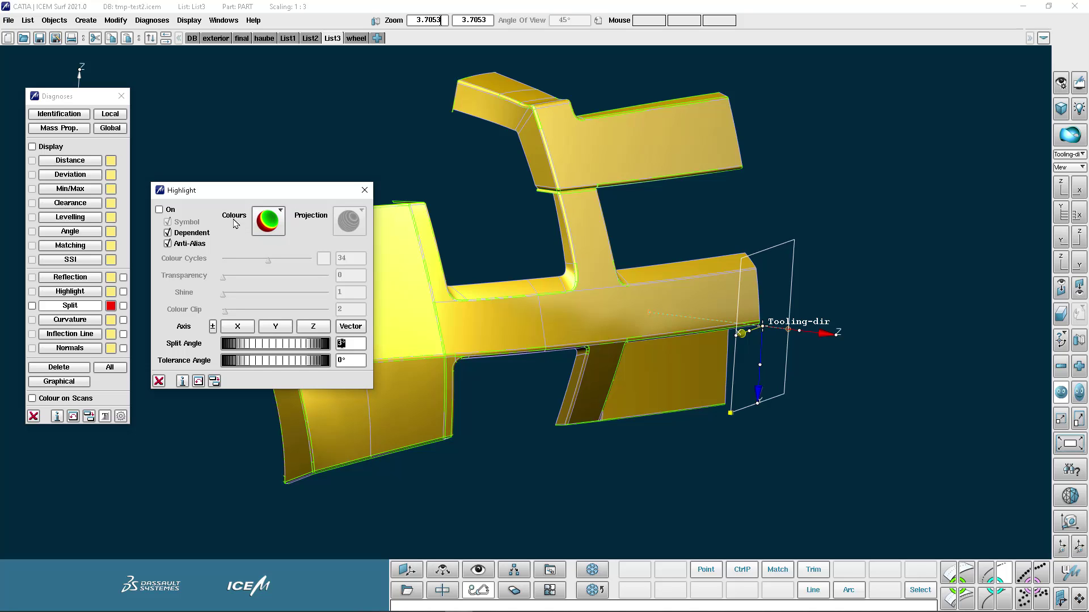
click(159, 210)
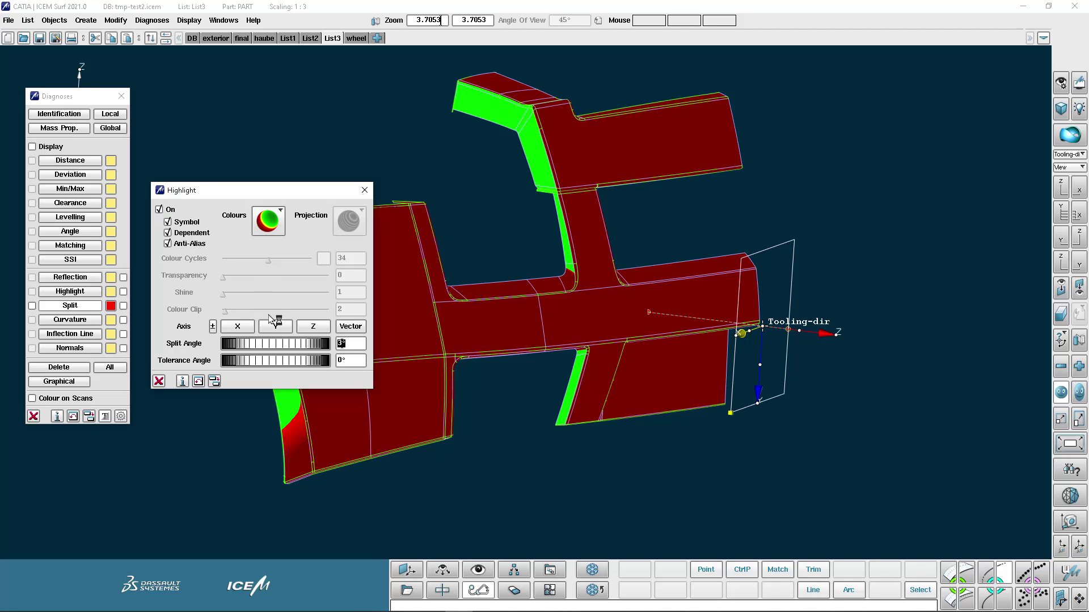
Set the highlight axis to a vector along the part's tooling direction.
middle_drag(479, 236, 525, 237)
click(350, 327)
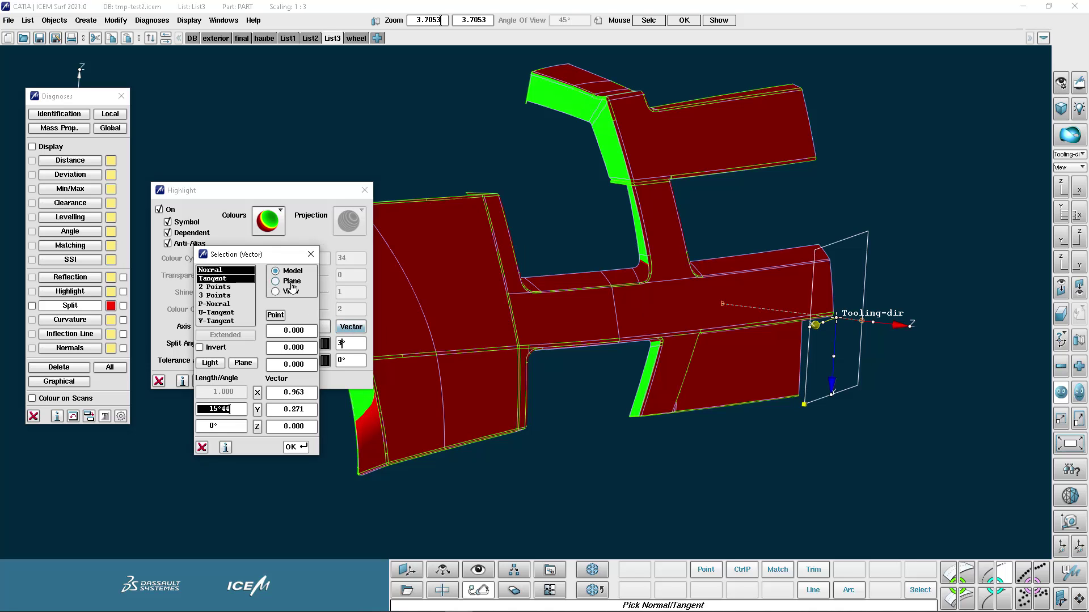
middle_drag(306, 287, 348, 291)
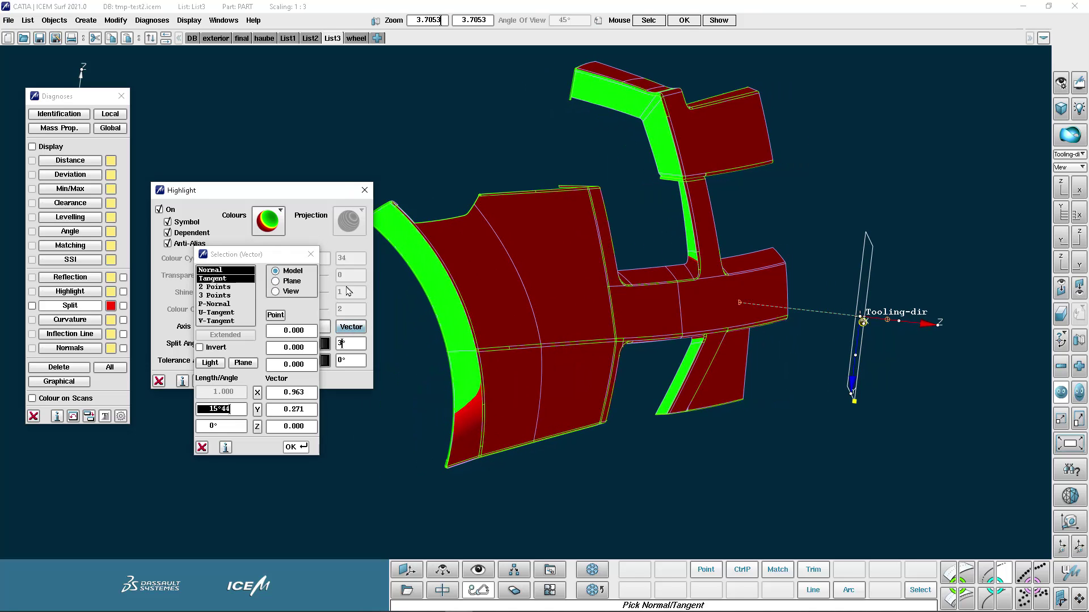
click(835, 322)
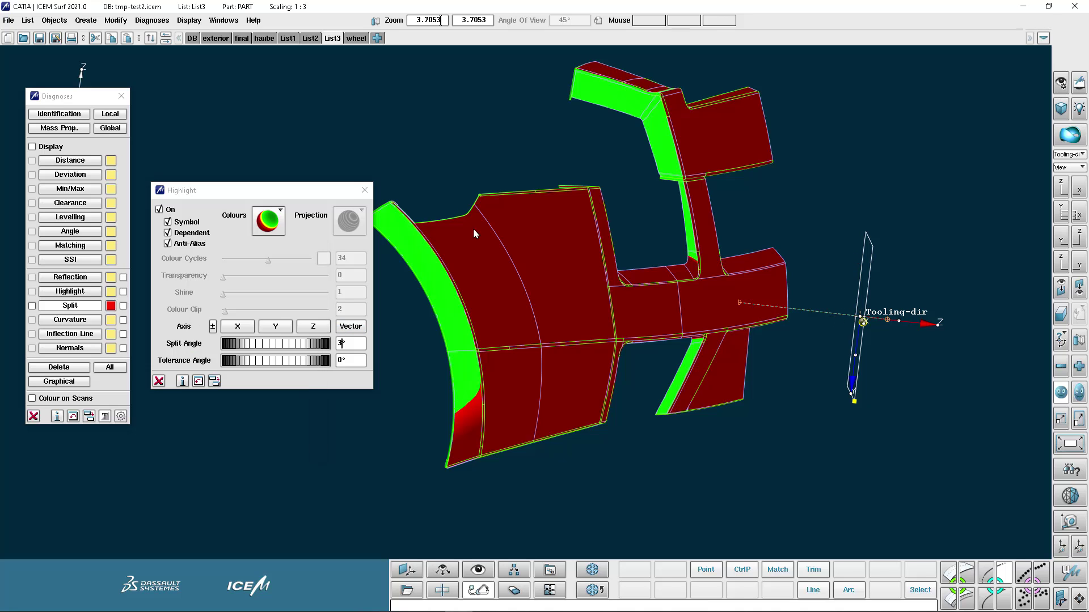
Reverse the highlight axis direction and set the split angle to 7°01.
middle_drag(685, 242, 624, 241)
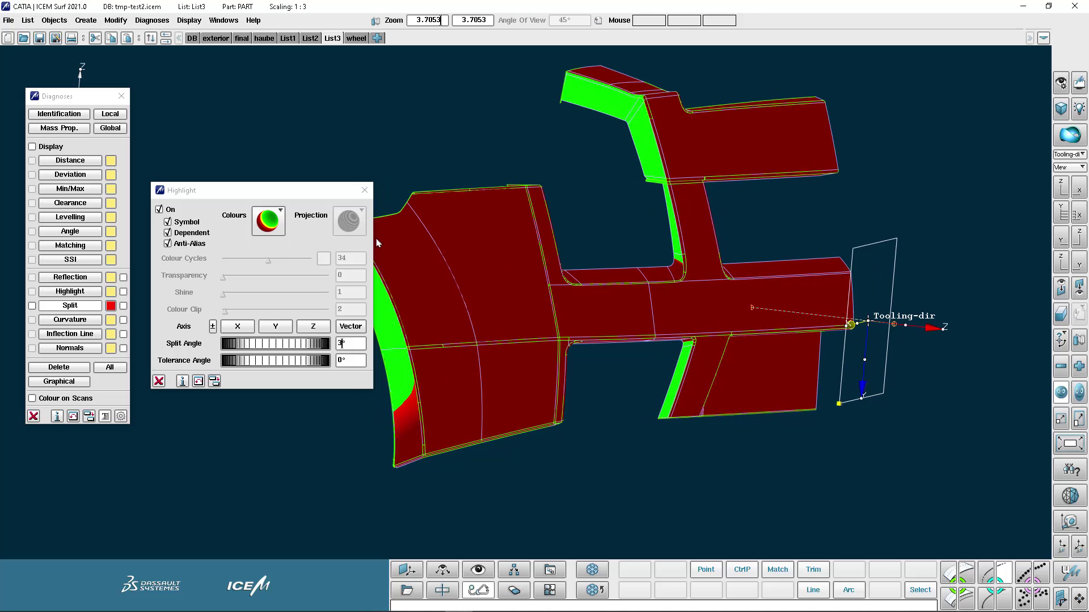
click(213, 326)
middle_drag(635, 397, 705, 323)
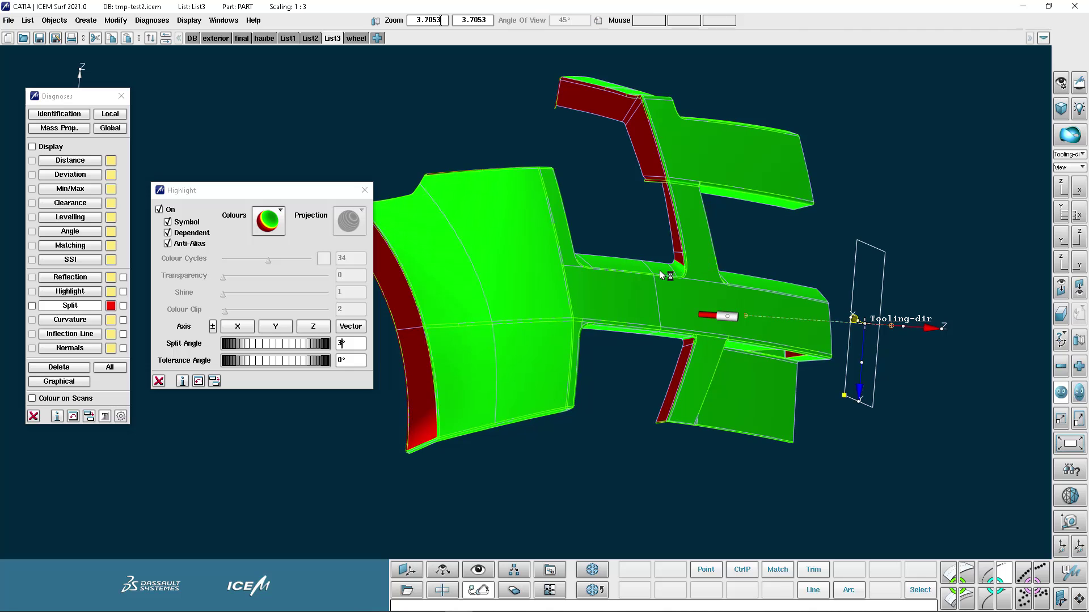
click(337, 344)
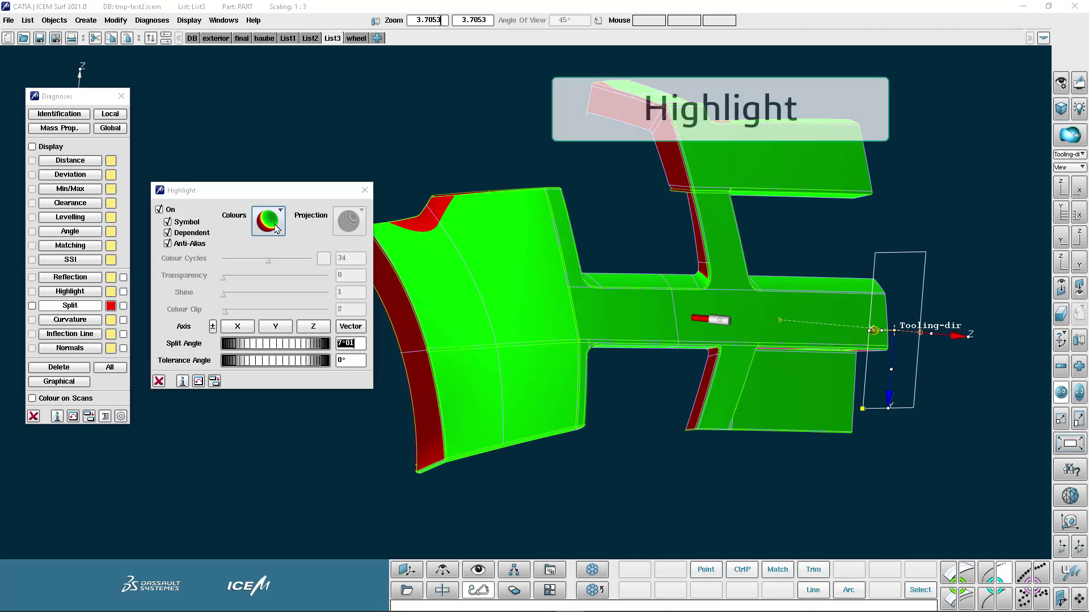
Change the highlight colouring to black with white stripes and set the colour cycles to 37.
click(268, 220)
click(267, 122)
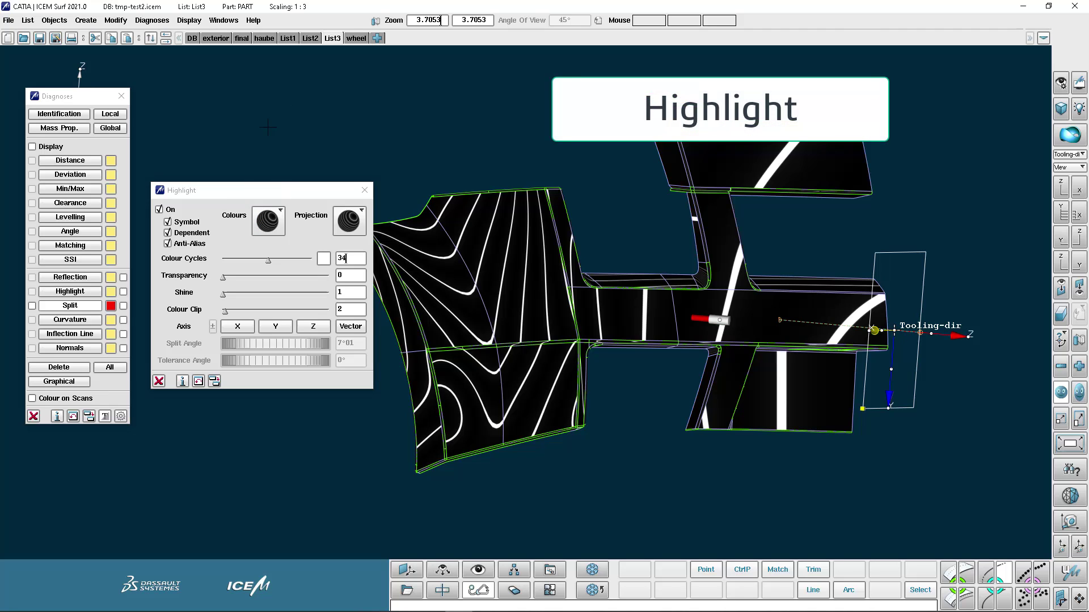
click(346, 258)
drag(268, 260, 268, 261)
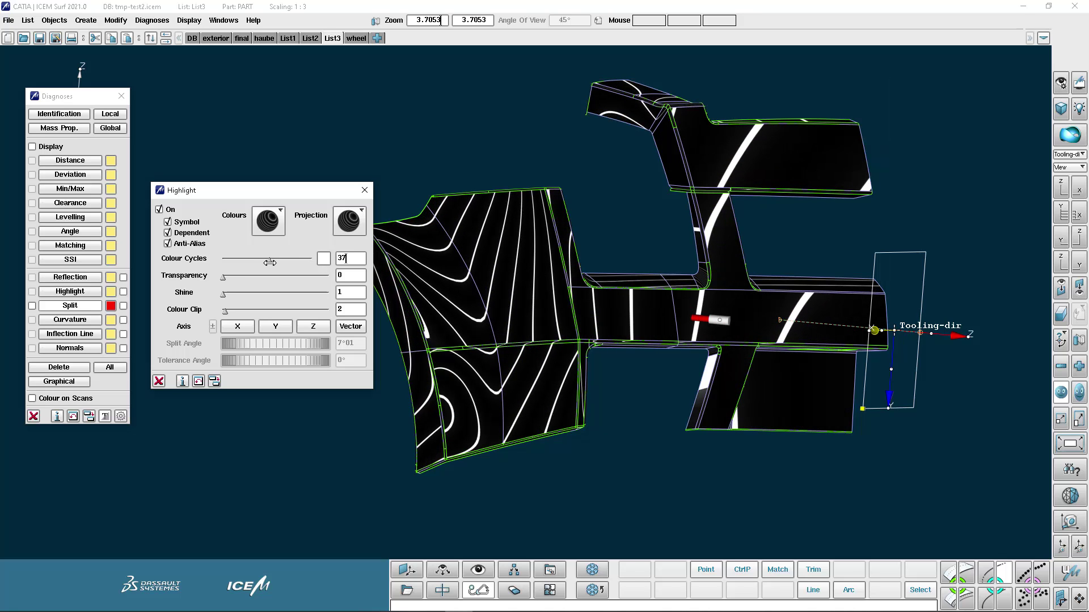
Try the highlight stripes along the X, Y and Z axes in turn and move the highlight symbol onto the large curved surface.
click(250, 328)
click(275, 327)
click(313, 326)
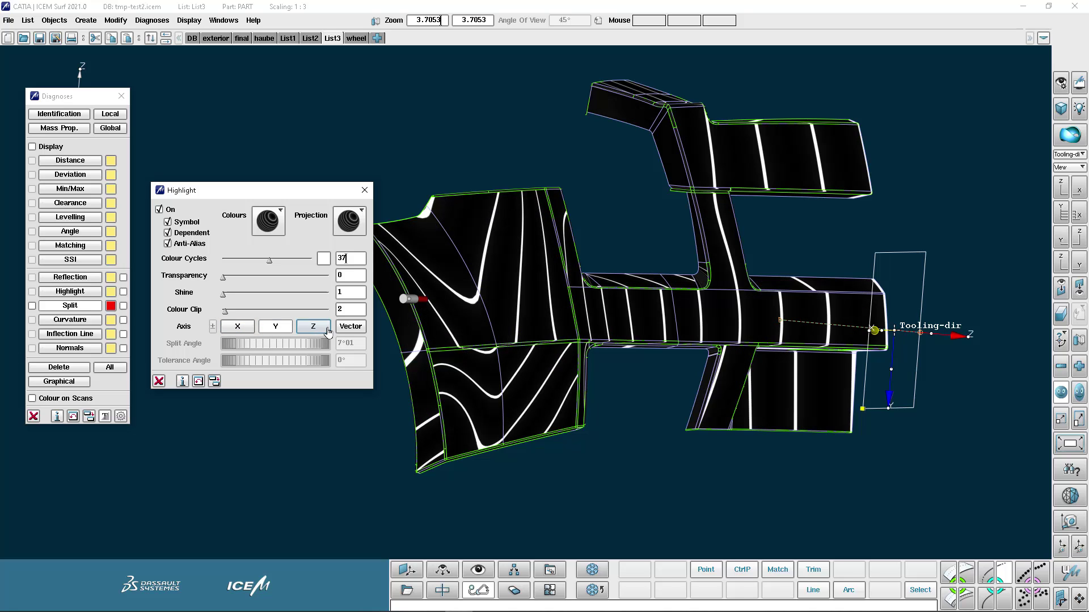
drag(510, 513, 501, 310)
Preview the rainbow highlight colouring, return to the black striped colouring and increase its transparency.
click(280, 211)
click(273, 261)
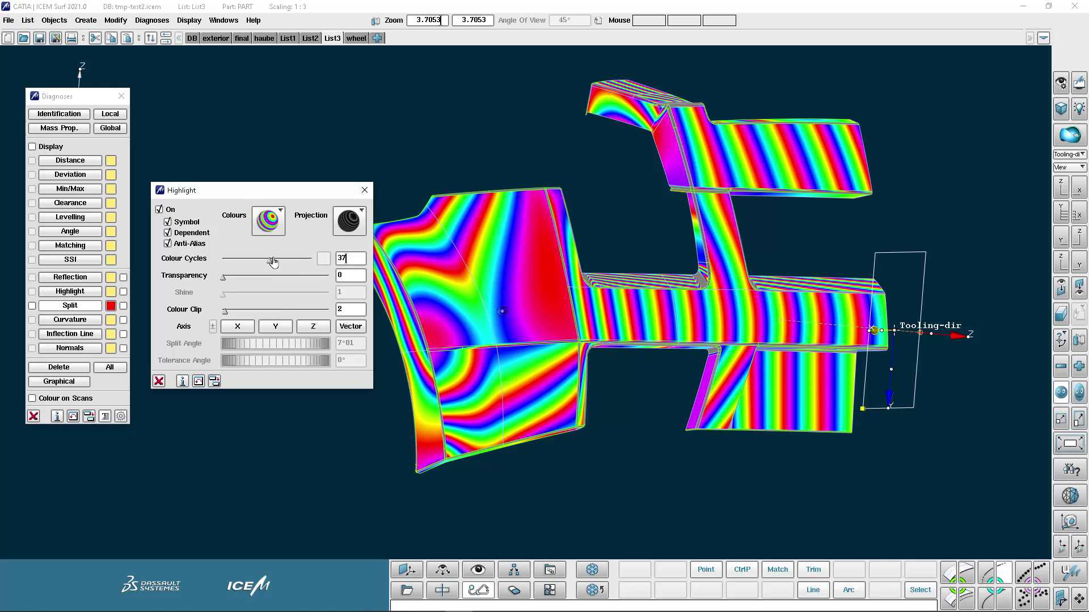
click(268, 220)
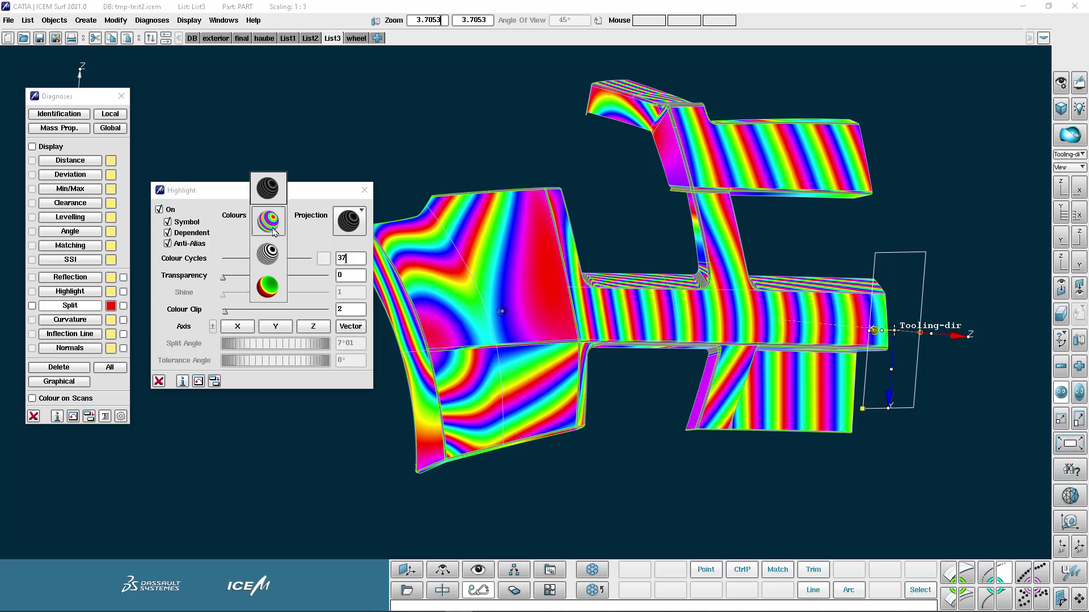
click(268, 187)
drag(270, 275, 309, 277)
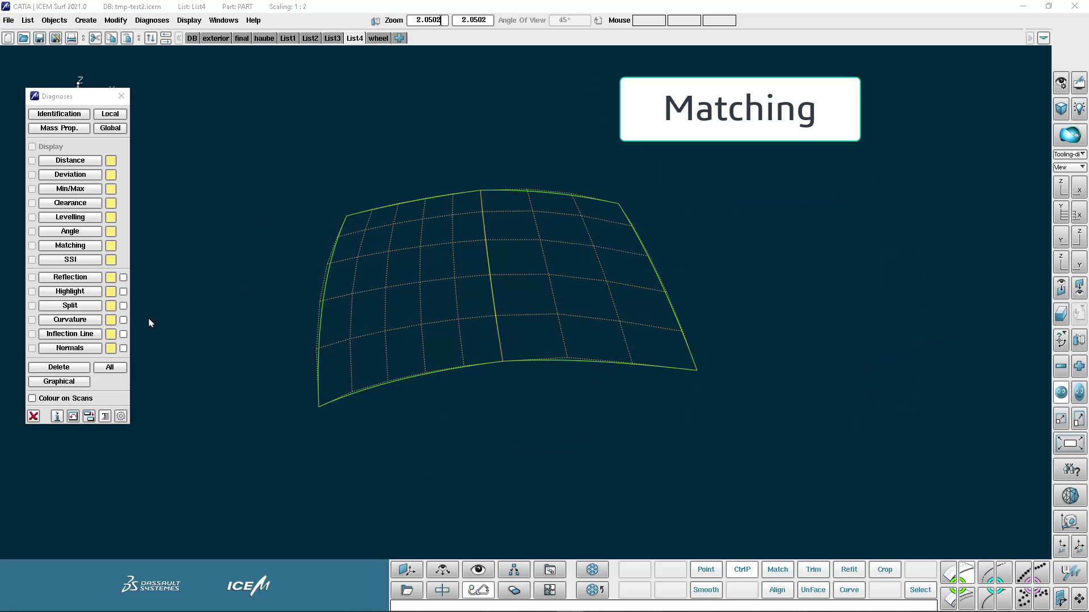
Create a tangent matching diagnosis on the shared edge between the two surface patches.
click(85, 247)
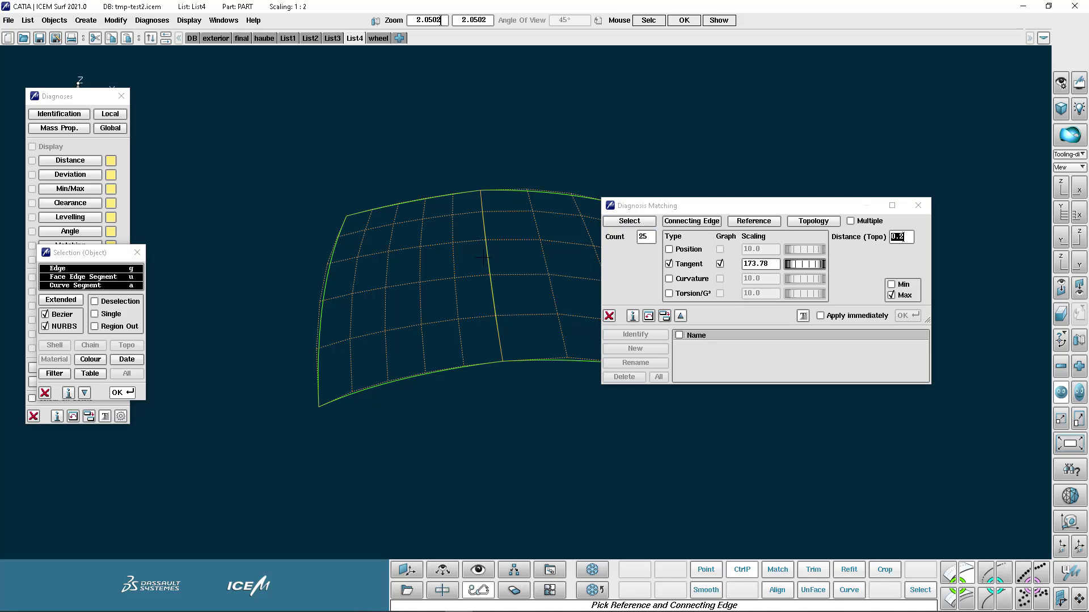
click(520, 287)
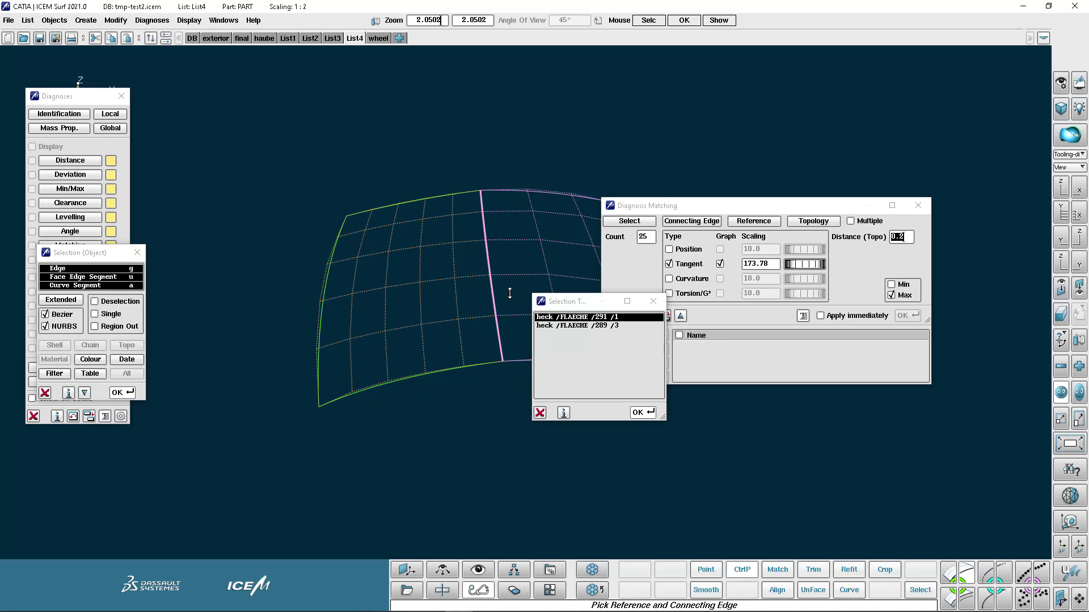
middle_click(521, 294)
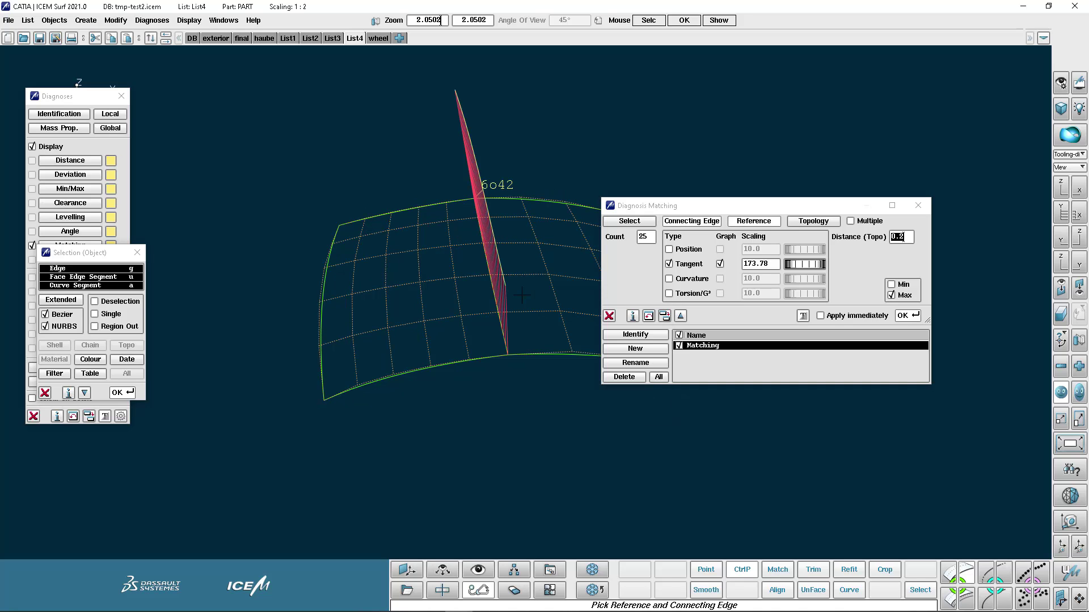
Switch the matching diagnosis from tangent to position and recalculate it.
click(669, 250)
click(670, 264)
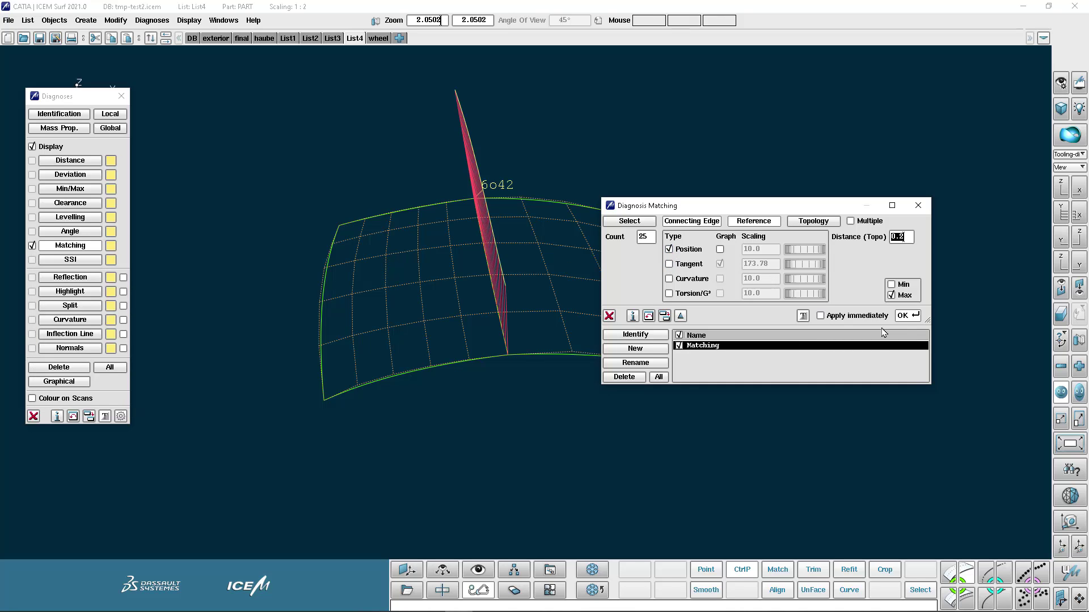
click(908, 315)
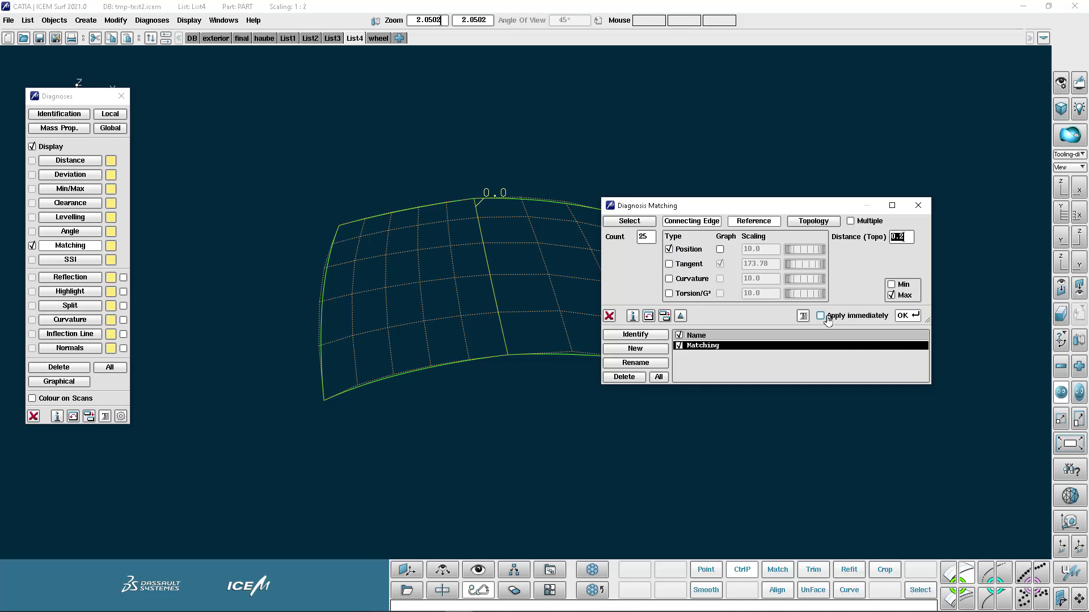
With immediate updating on, show the position graph and add the tangent check with a graph scaling of 234.422.
click(720, 249)
middle_drag(522, 262, 418, 262)
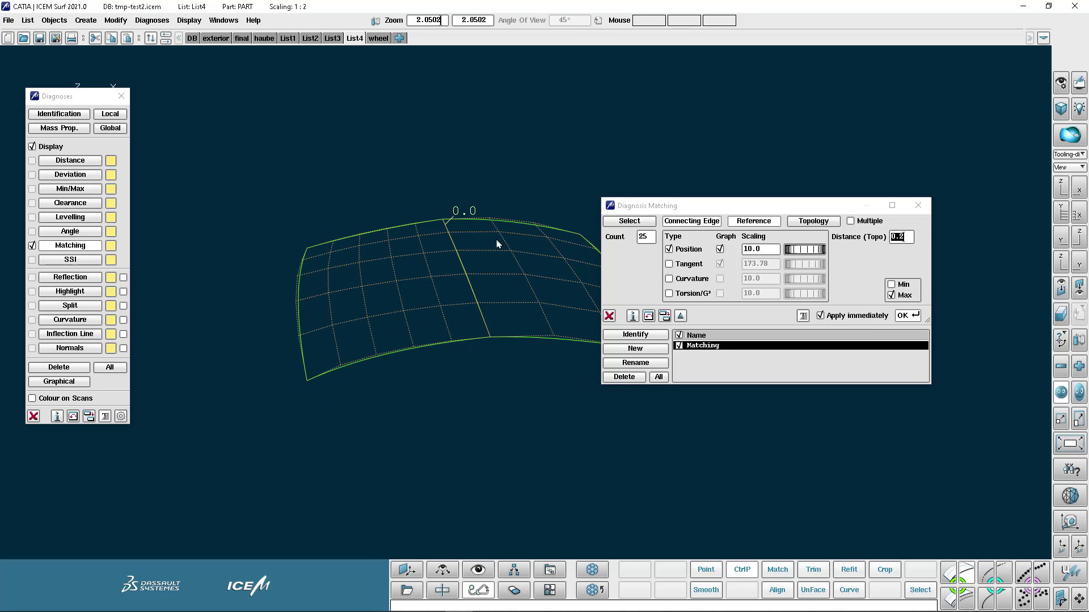
click(670, 264)
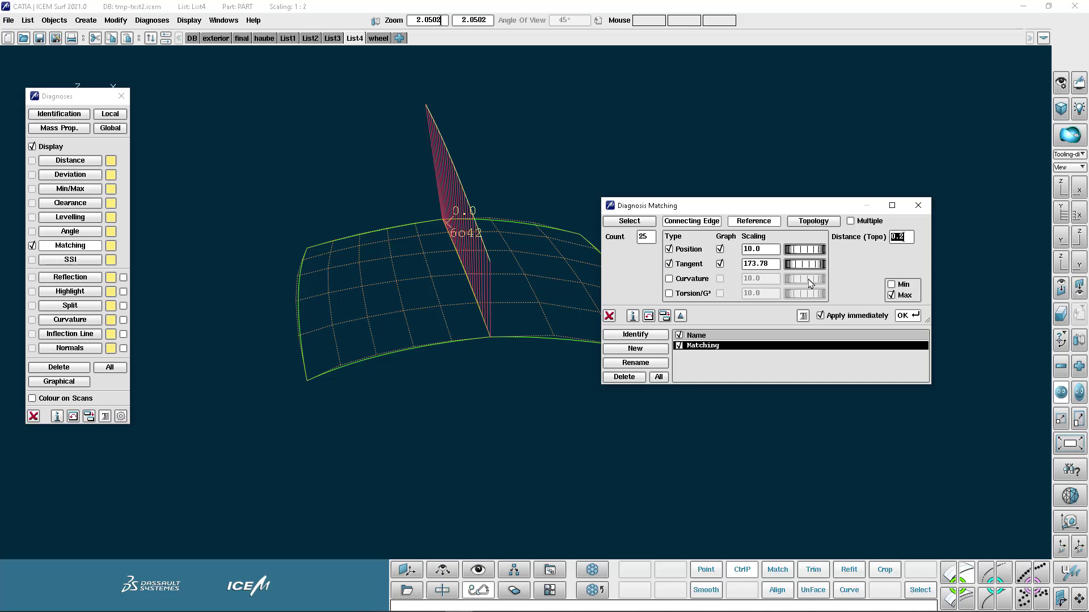
drag(810, 264, 823, 268)
Limit the matching diagnosis to curvature and show the curvature graph along the shared edge.
click(669, 279)
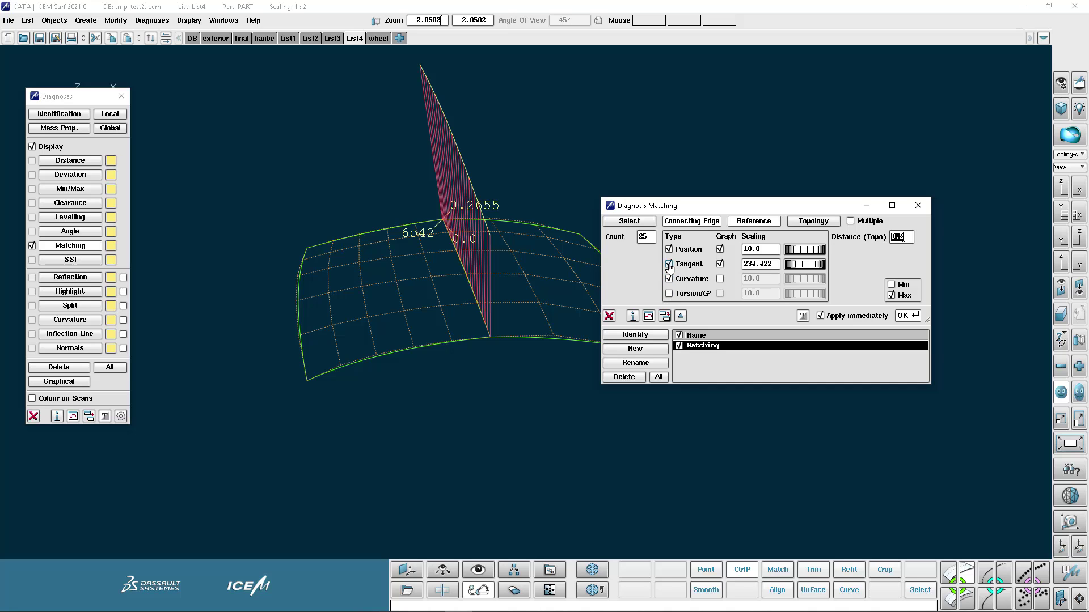
click(669, 264)
click(669, 249)
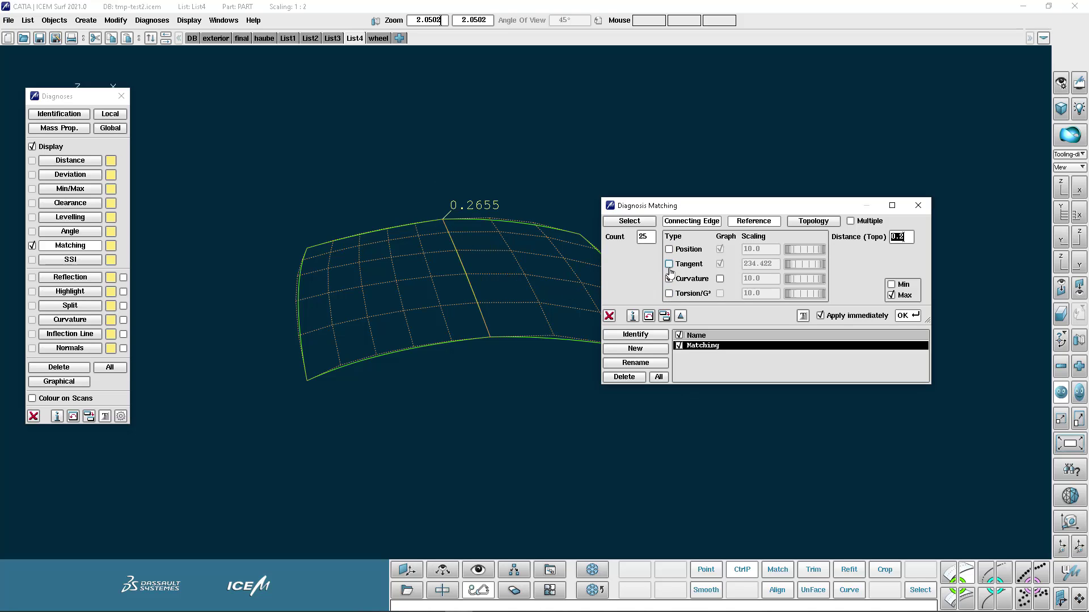
click(720, 279)
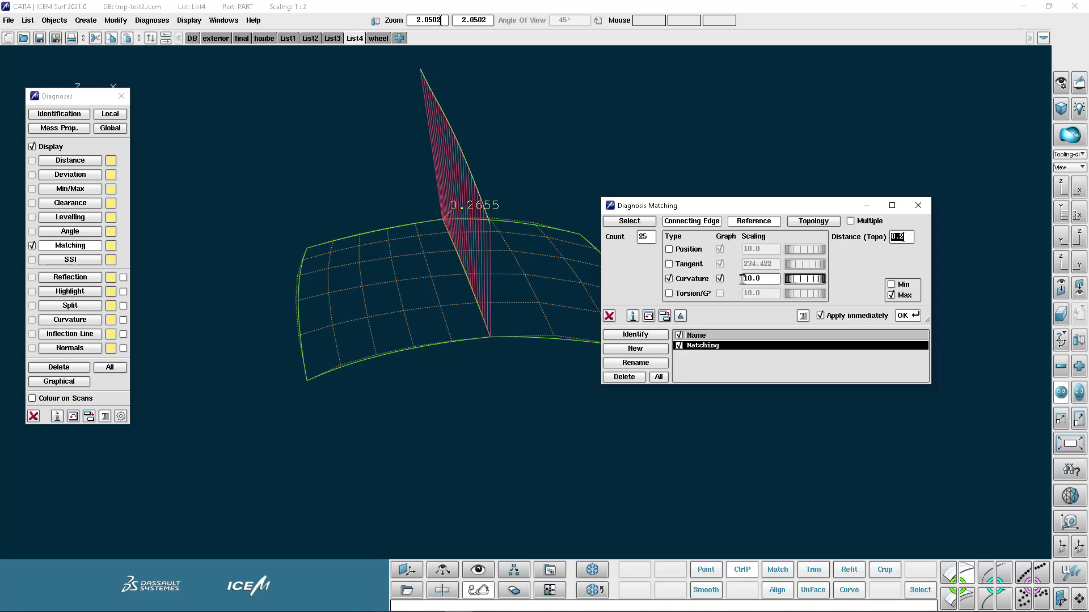
Rescale the curvature matching graph and add the minimum value label.
click(720, 279)
click(720, 279)
drag(798, 279, 807, 279)
click(897, 287)
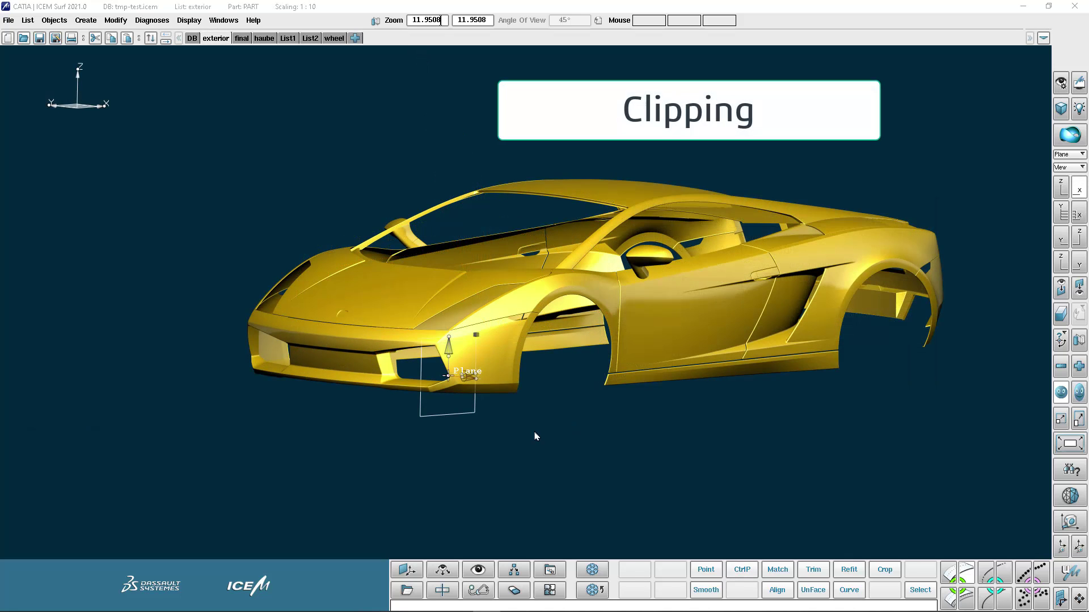
Clip the car body with a new plane normal to Y and flip its direction to 0.0/1.0/0.0.
click(189, 20)
click(202, 111)
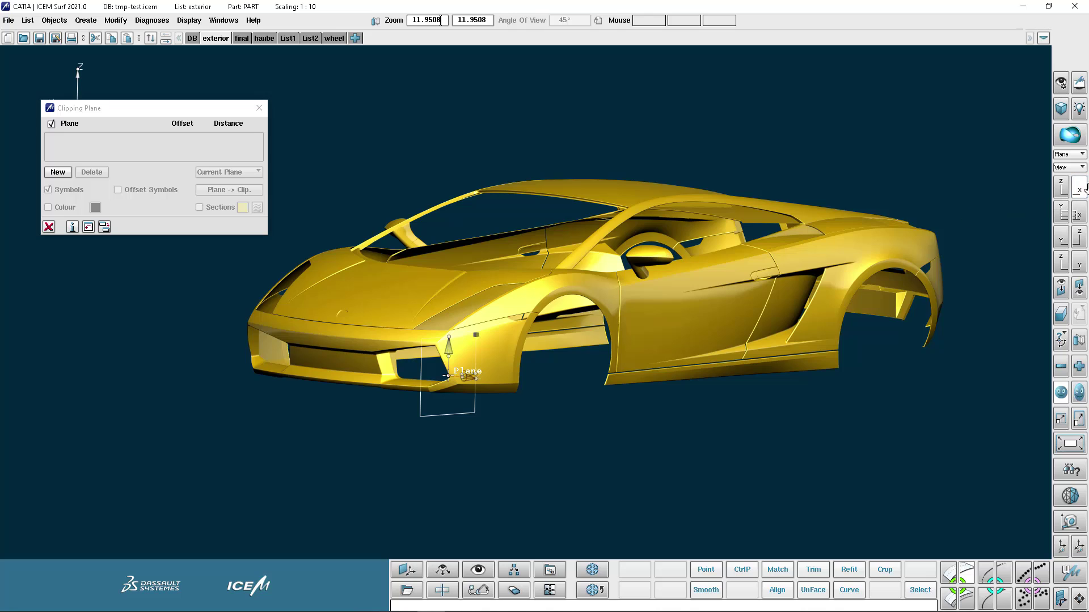
click(58, 172)
click(286, 483)
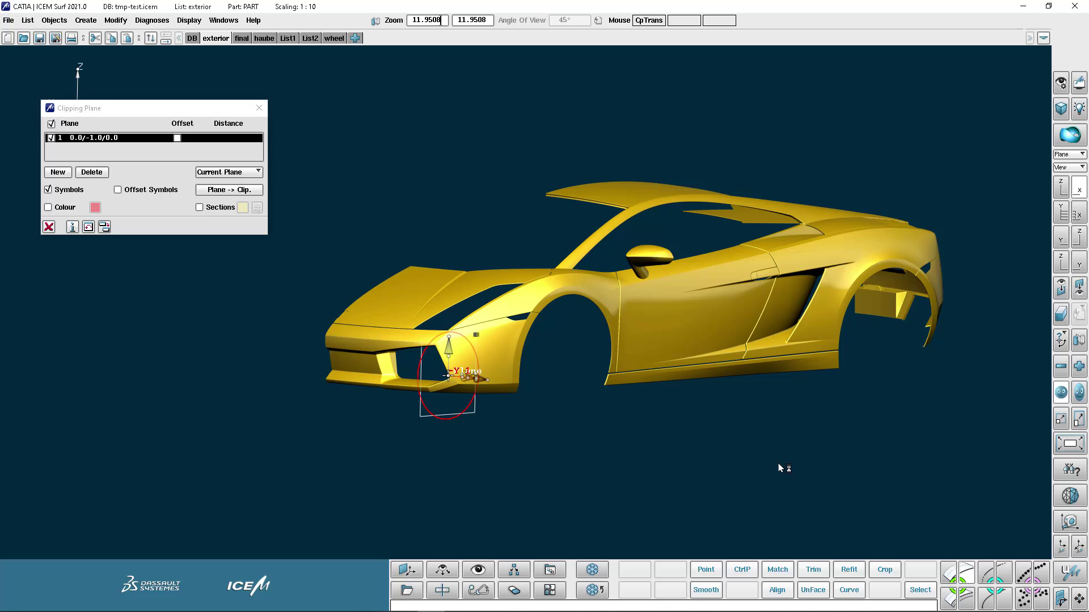
drag(778, 464, 804, 408)
click(521, 385)
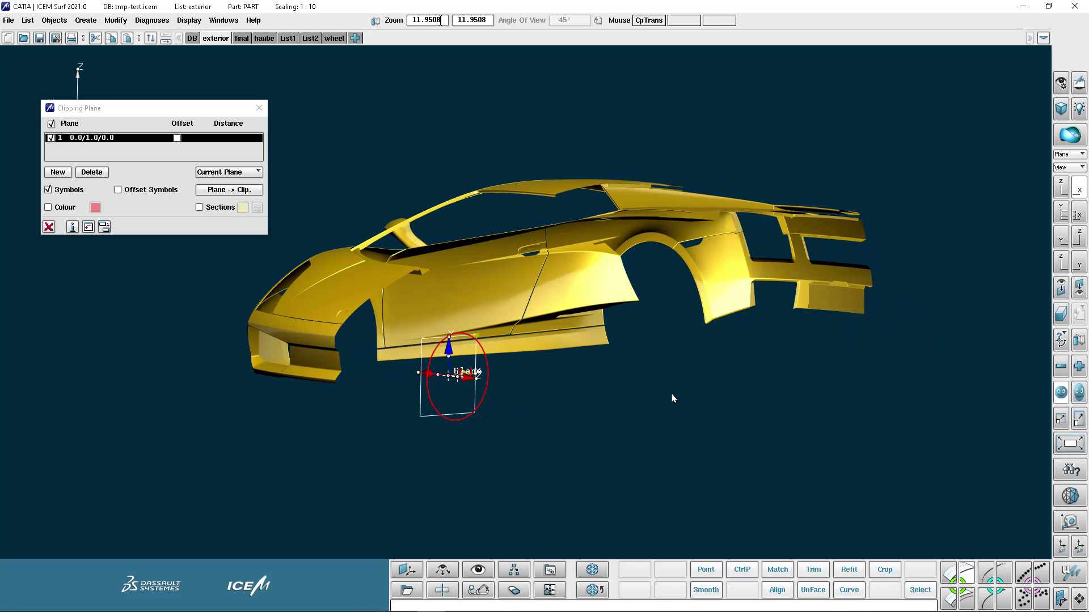
Add a second clipping plane normal to X, with direction 1.0/0.0/0.0, and move it along the car.
click(59, 172)
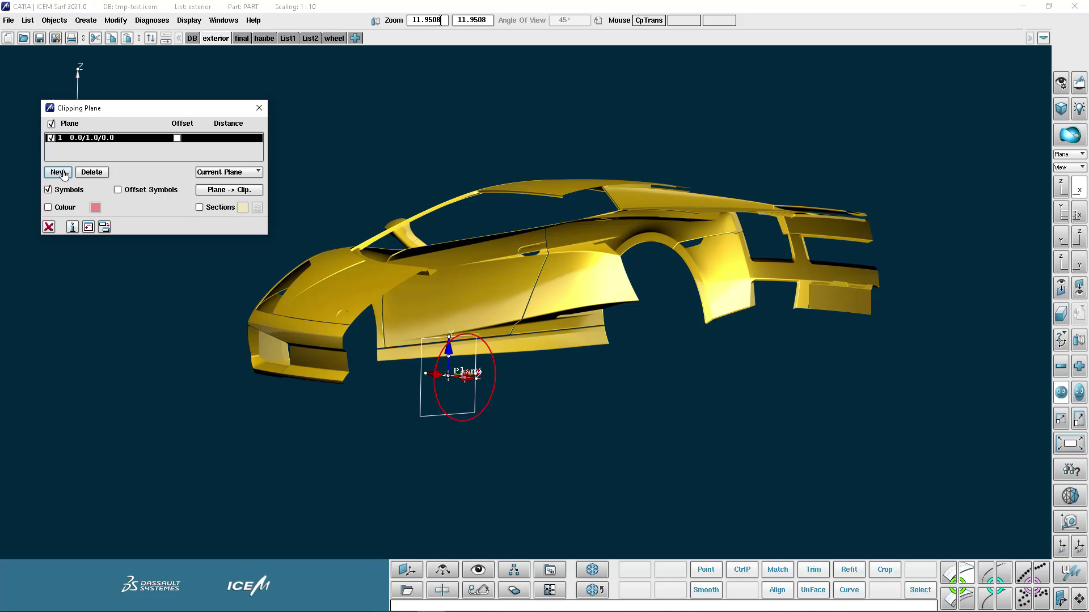
click(60, 173)
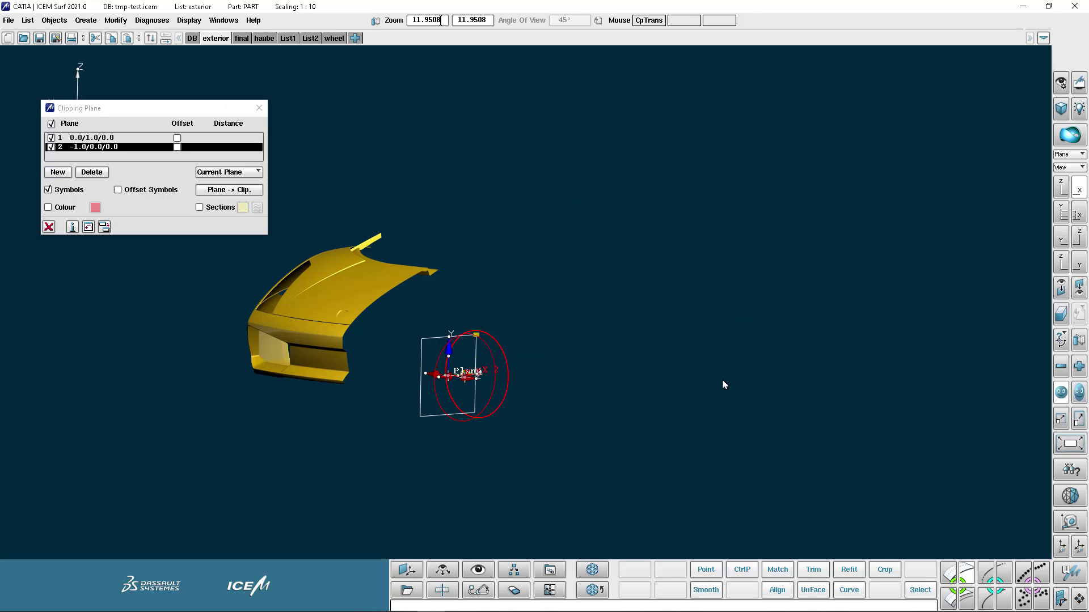
drag(723, 381, 600, 358)
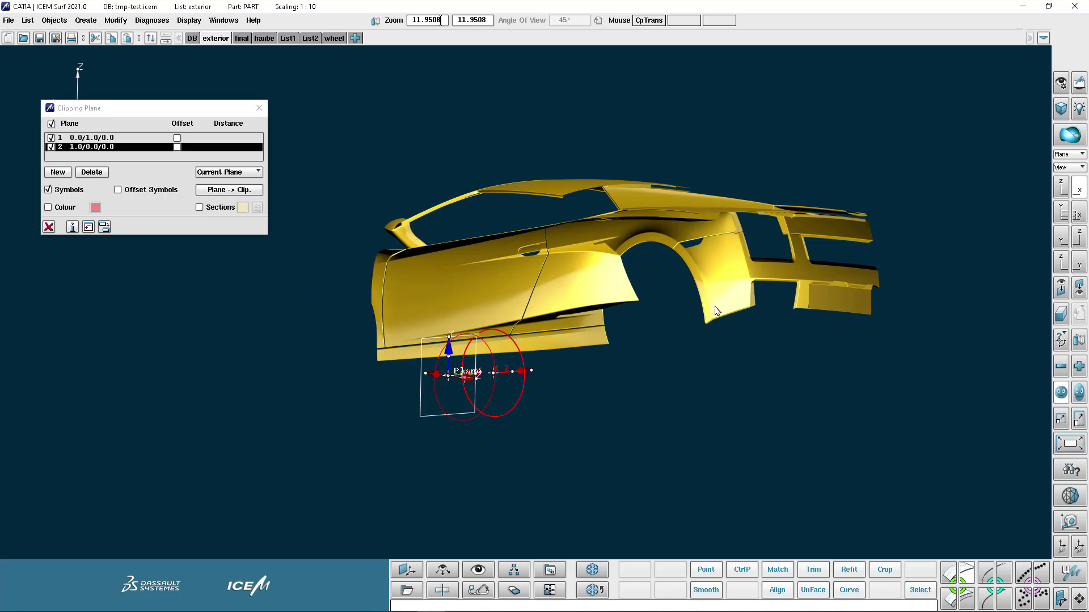
Deactivate the first clipping plane and give the second one a blue colour.
click(51, 138)
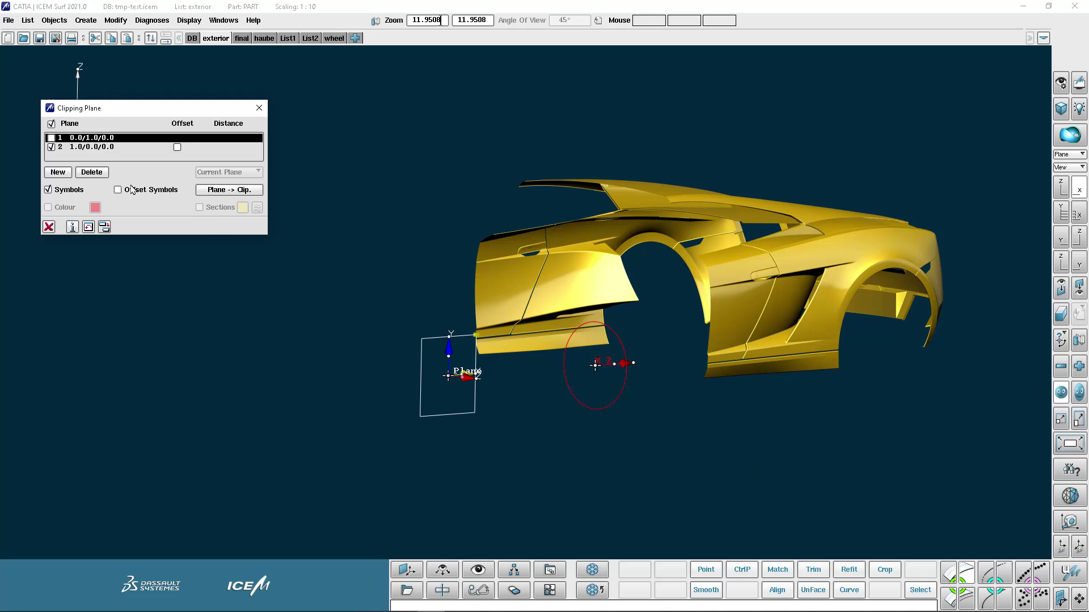
click(85, 147)
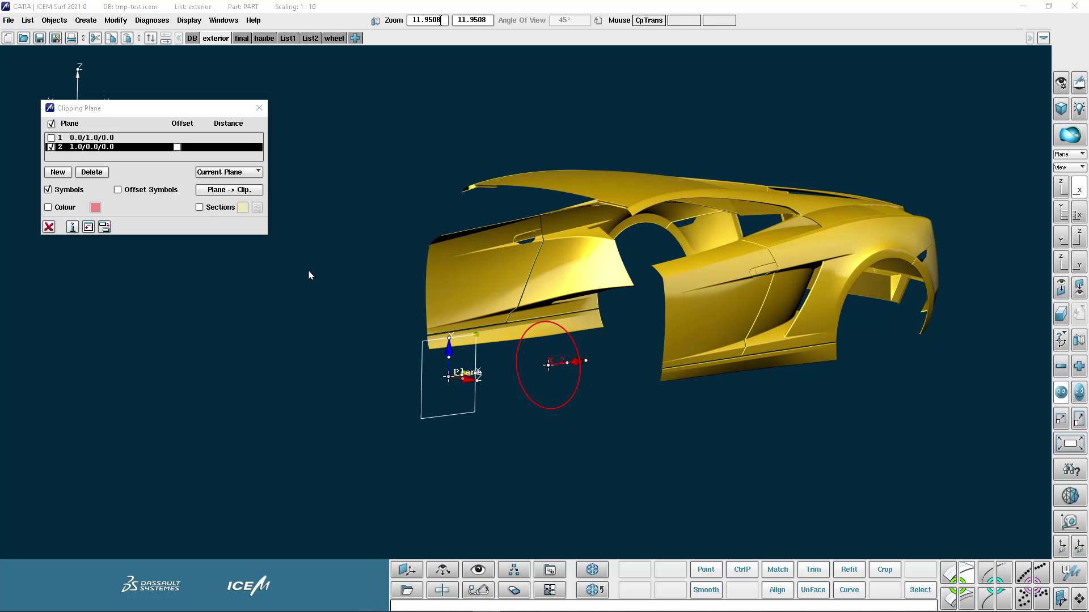
click(48, 207)
click(95, 208)
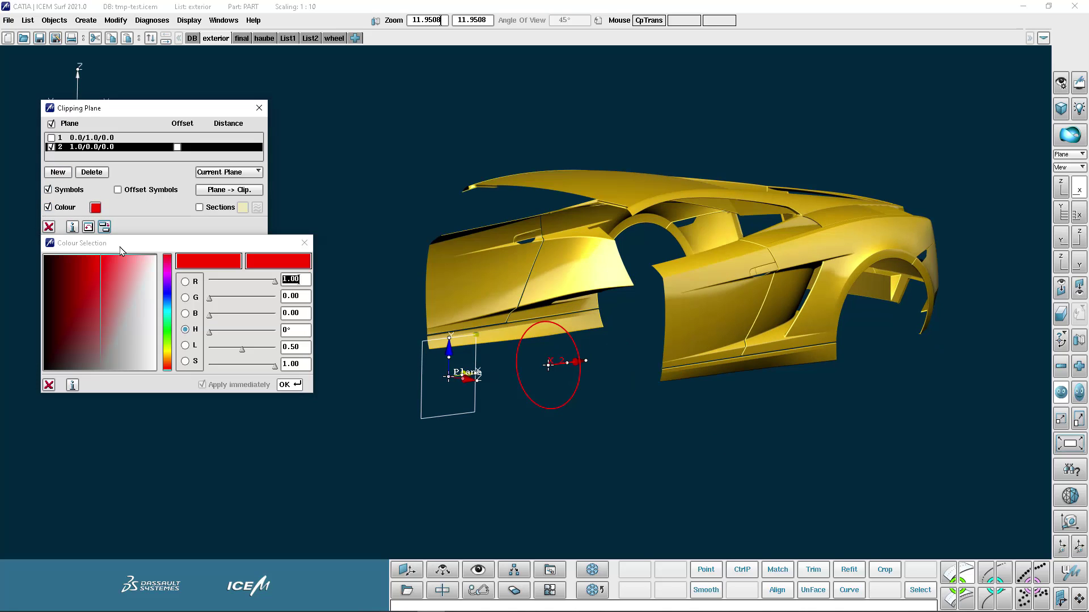
click(168, 306)
click(285, 385)
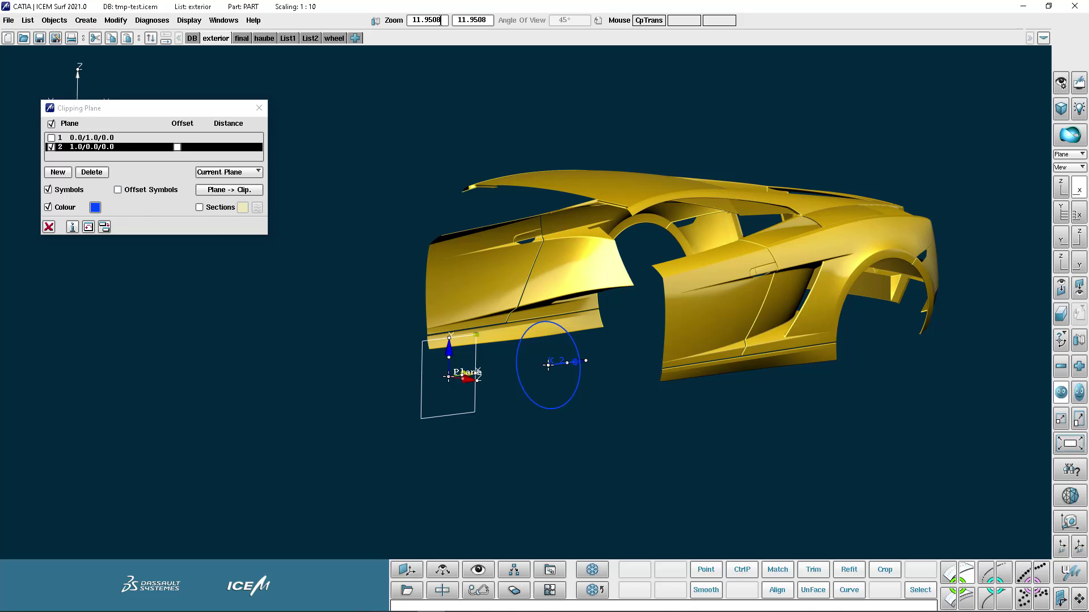
Isolate the car's door in a detail list and turn on the section display for the X clipping plane.
right_click(219, 38)
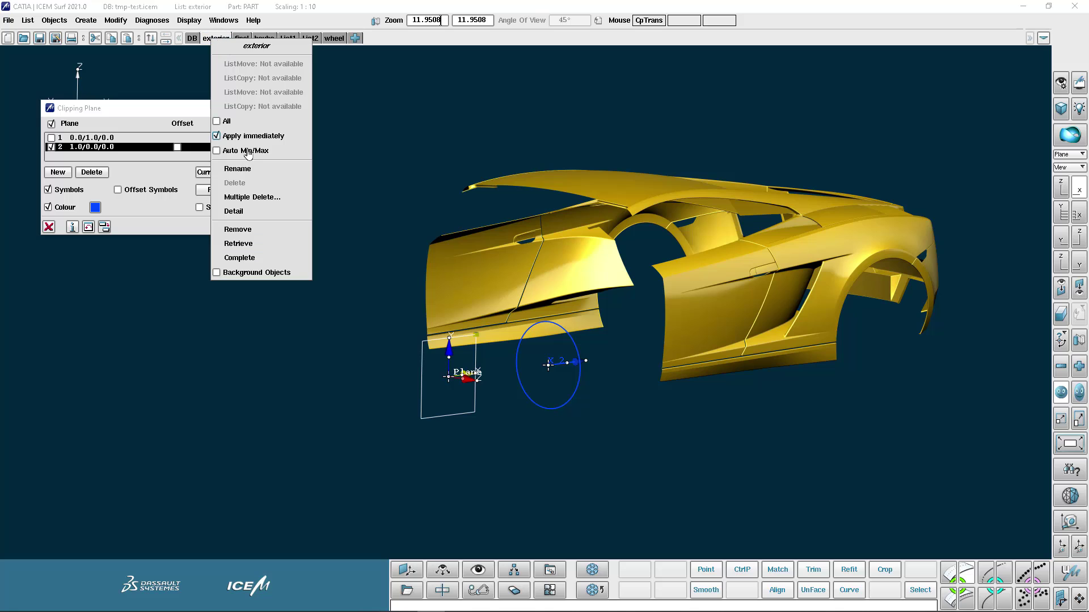
click(244, 211)
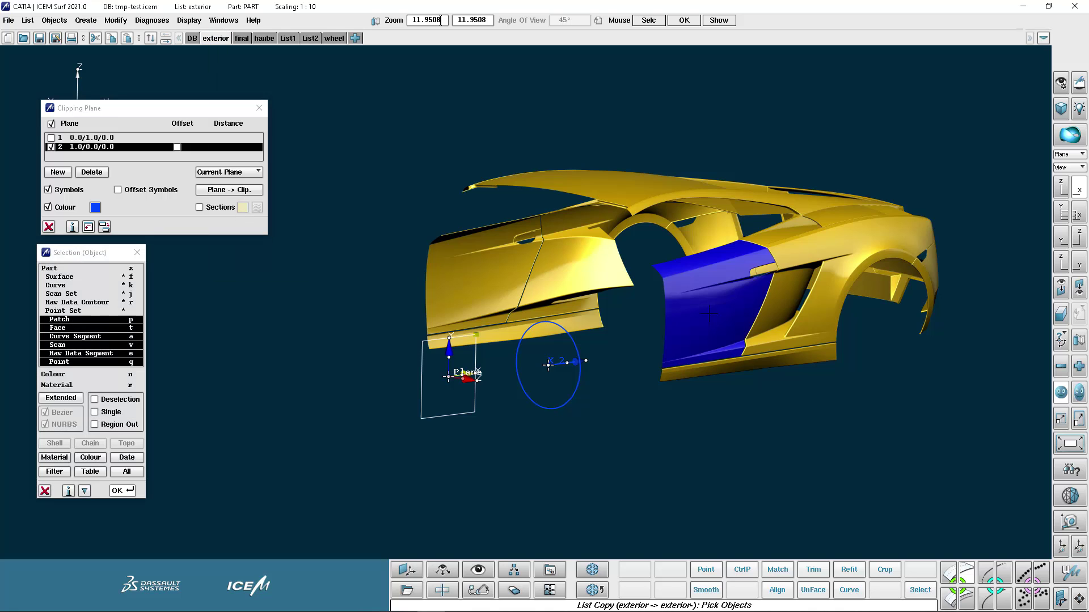
click(199, 207)
right_drag(700, 329, 593, 338)
drag(593, 338, 612, 288)
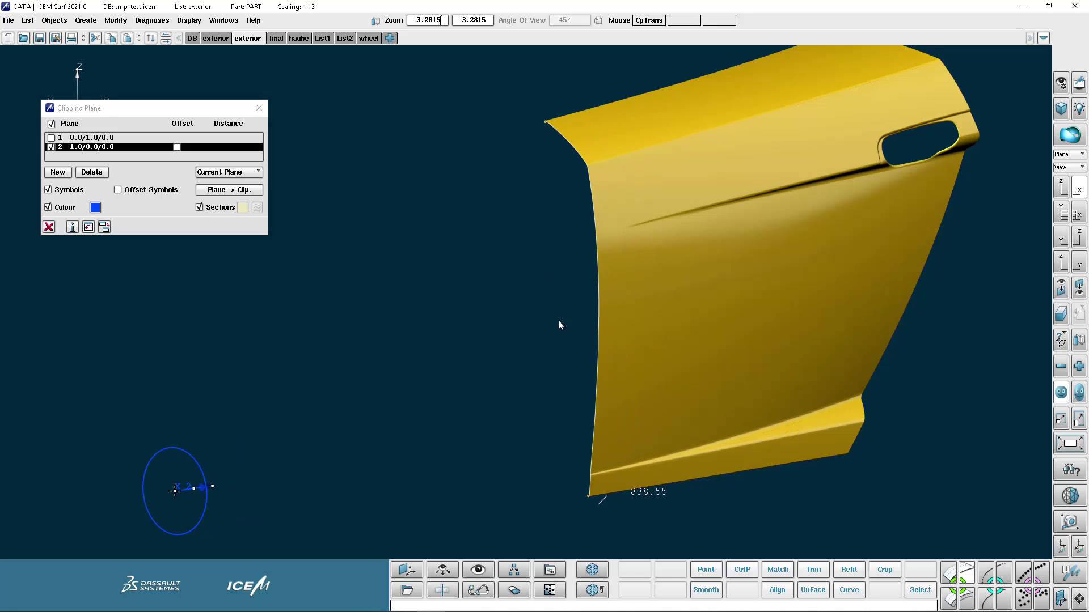
Set the dynamic section line width to 4 in the Sections parameters.
click(442, 589)
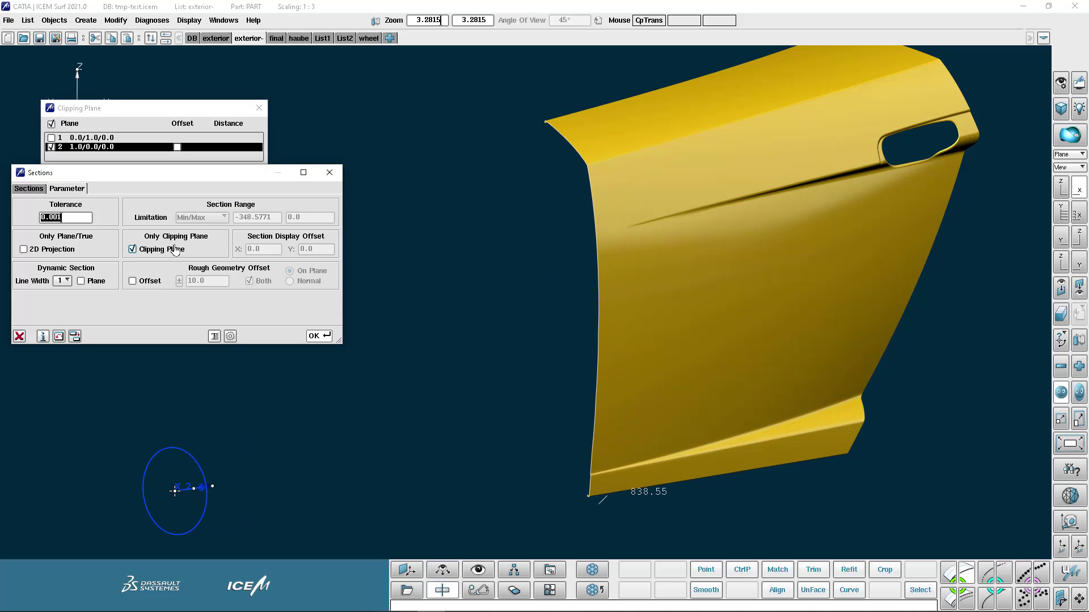
click(63, 280)
click(64, 335)
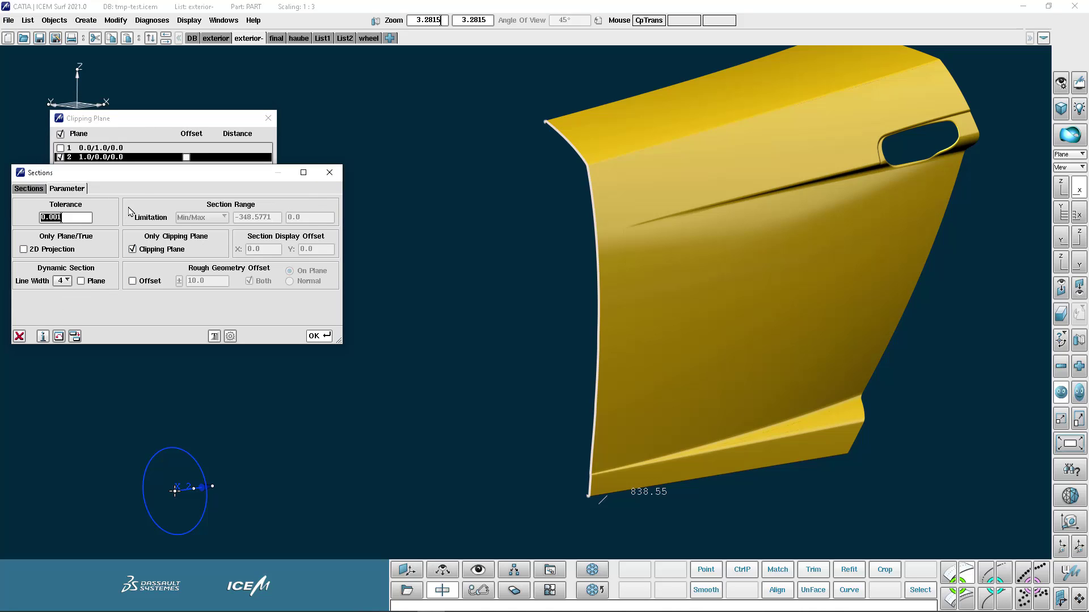
Toggle the Plane option for the dynamic section and close the Sections settings.
click(81, 282)
click(329, 173)
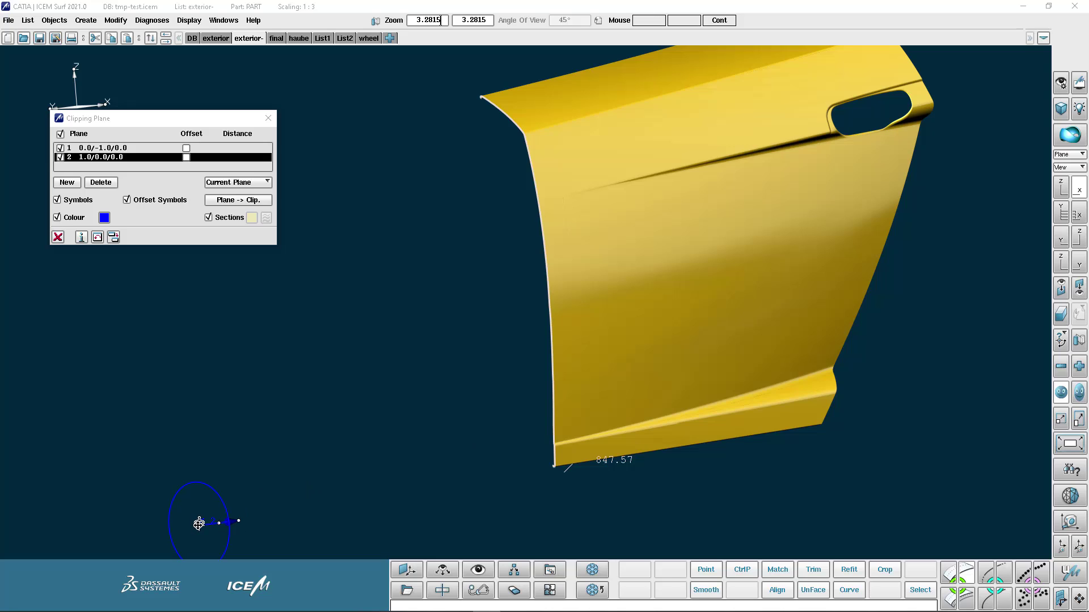
Save the section at the X clipping plane's current position, and move the plane along the door to about 776.
right_click(199, 524)
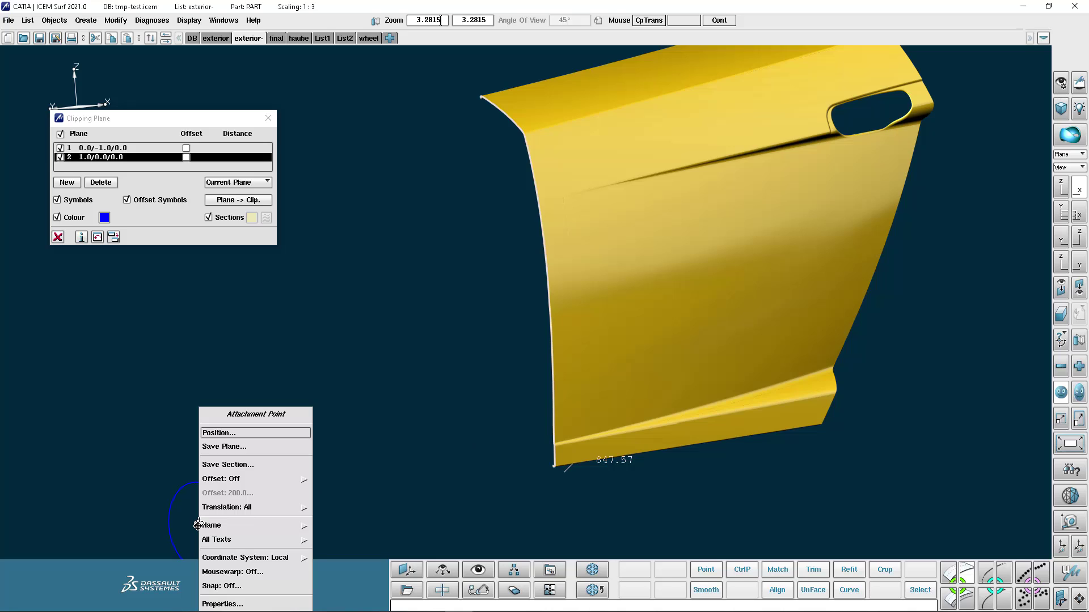
click(230, 466)
drag(233, 435, 265, 465)
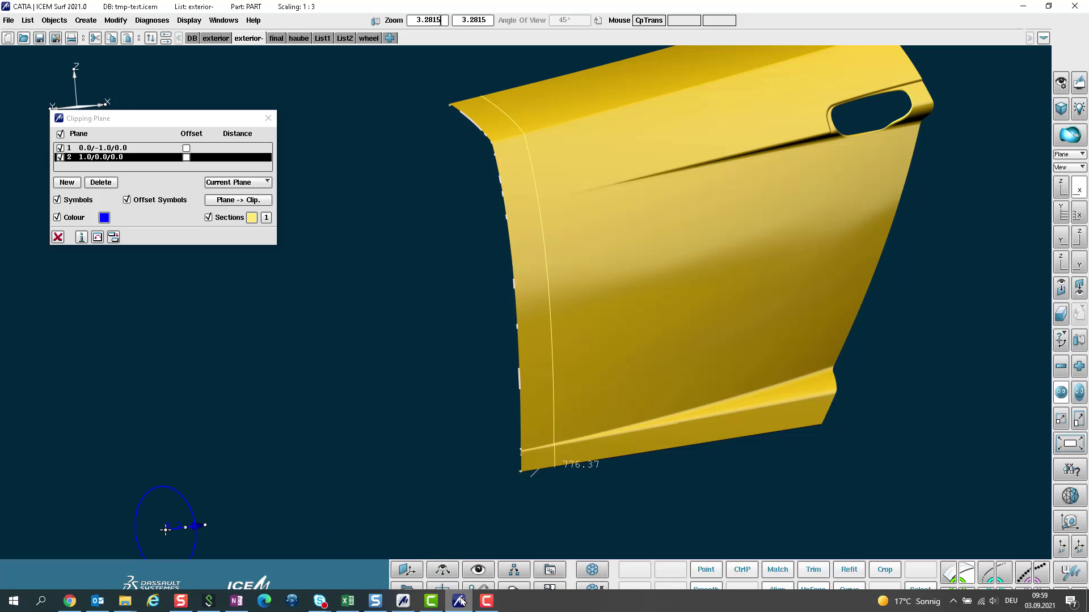
Check the saved plane section in the list of sections, and close the Sections dialog.
click(449, 590)
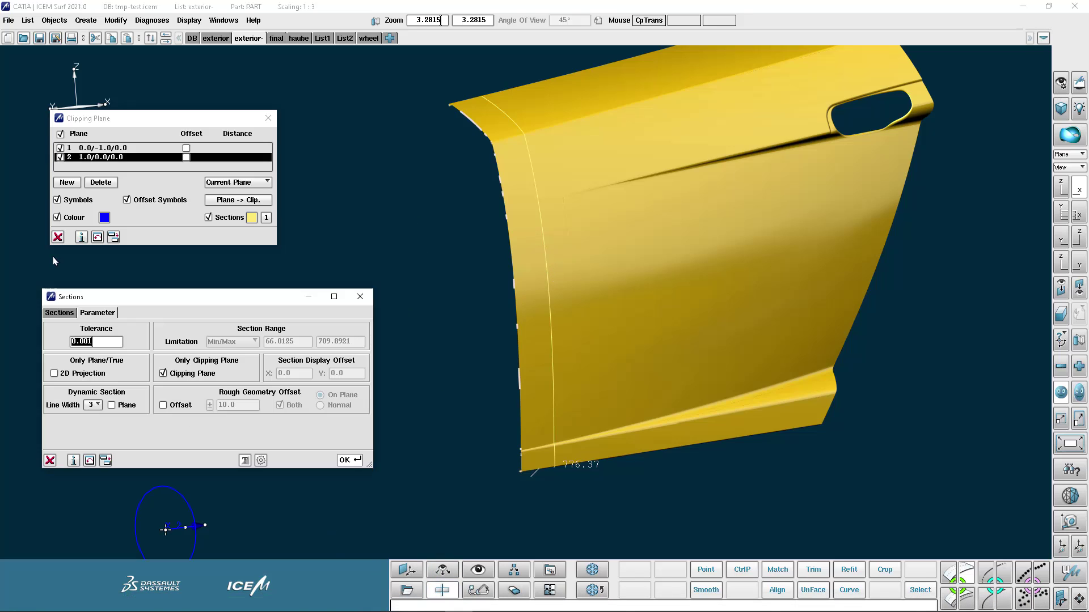
click(59, 313)
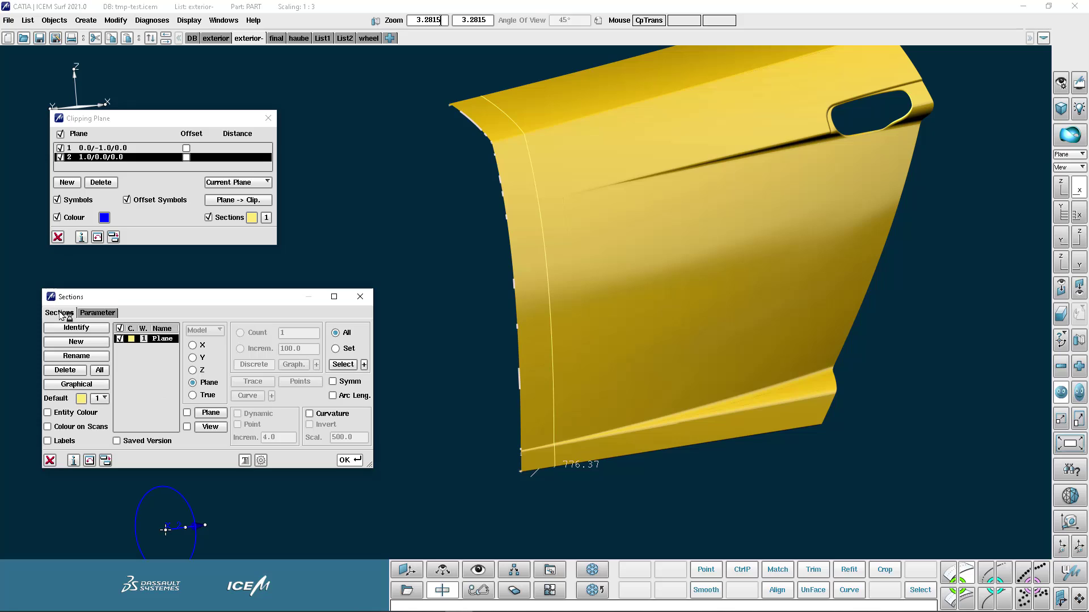
click(359, 297)
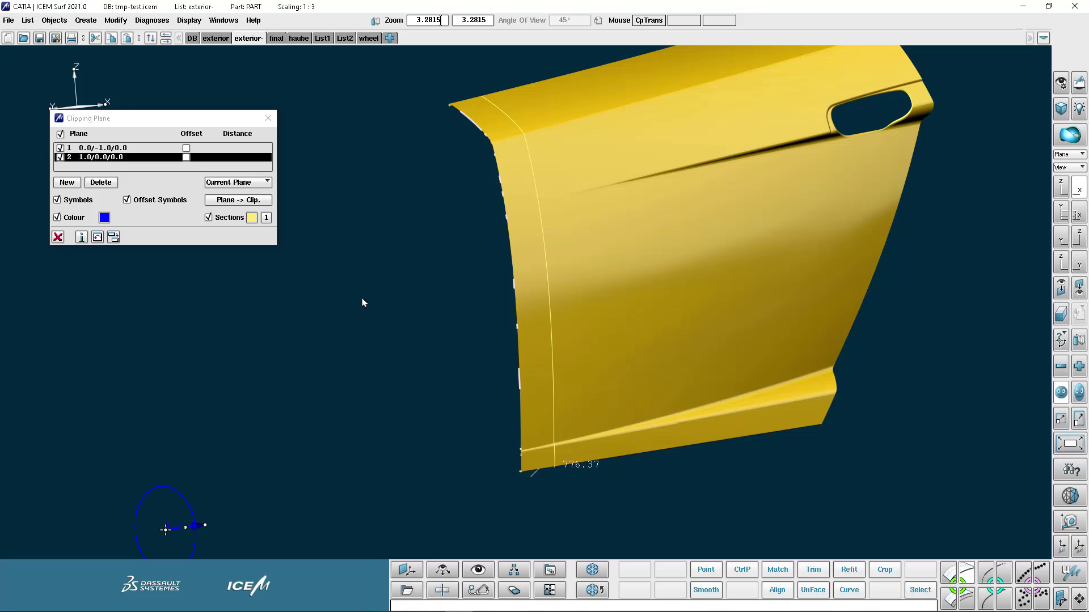
Colour the saved section red and change its line width.
click(251, 221)
click(267, 234)
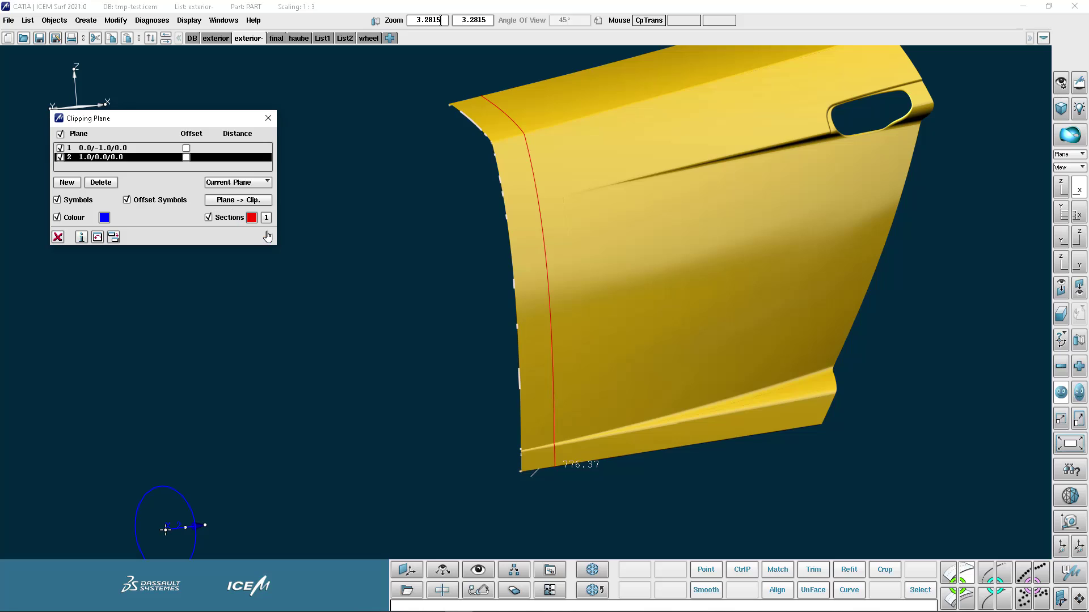
click(267, 224)
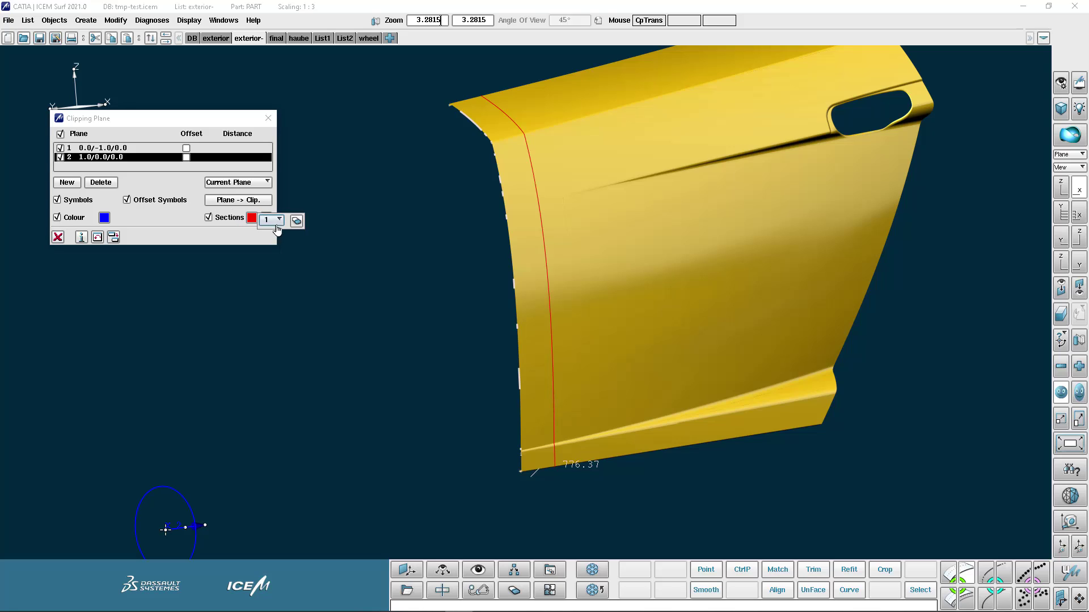
click(271, 220)
click(280, 263)
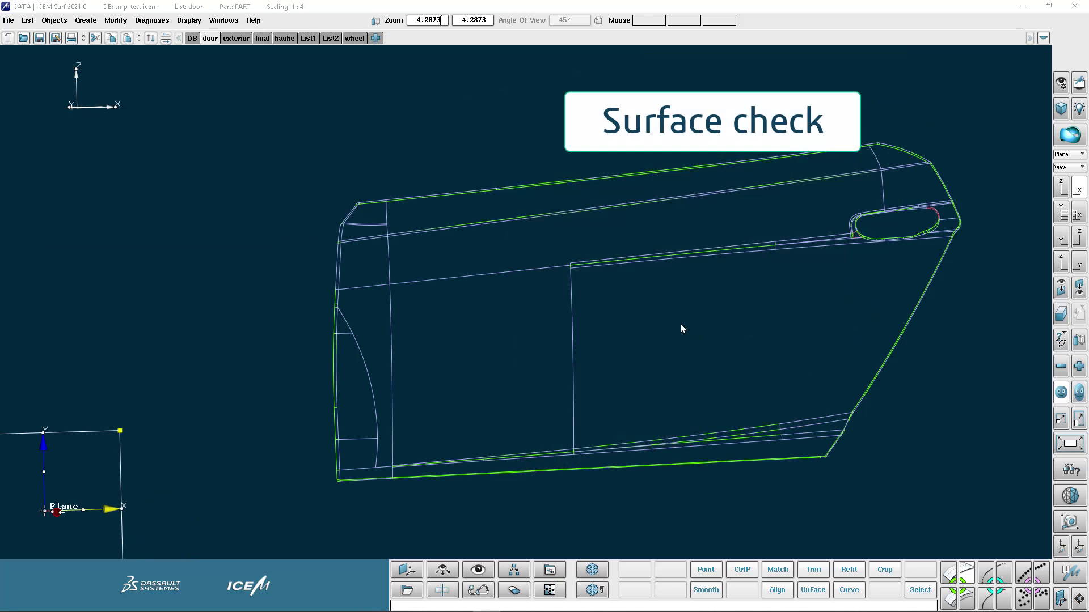
Run a Surface Check on all the door's surfaces for position deviations between 0.006 and 0.020.
click(152, 22)
mouse_move(157, 52)
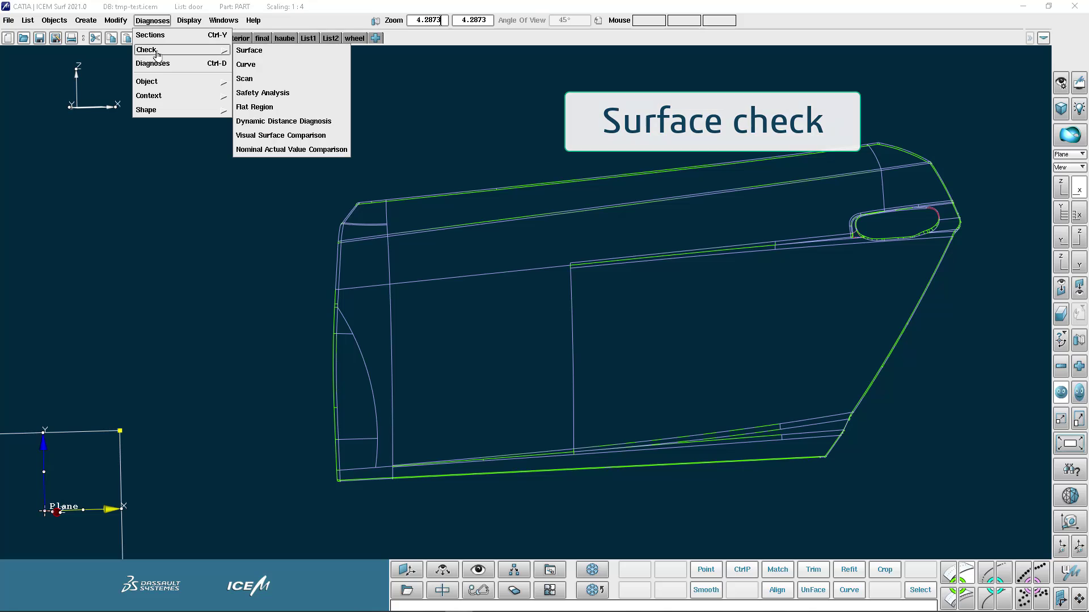
click(267, 51)
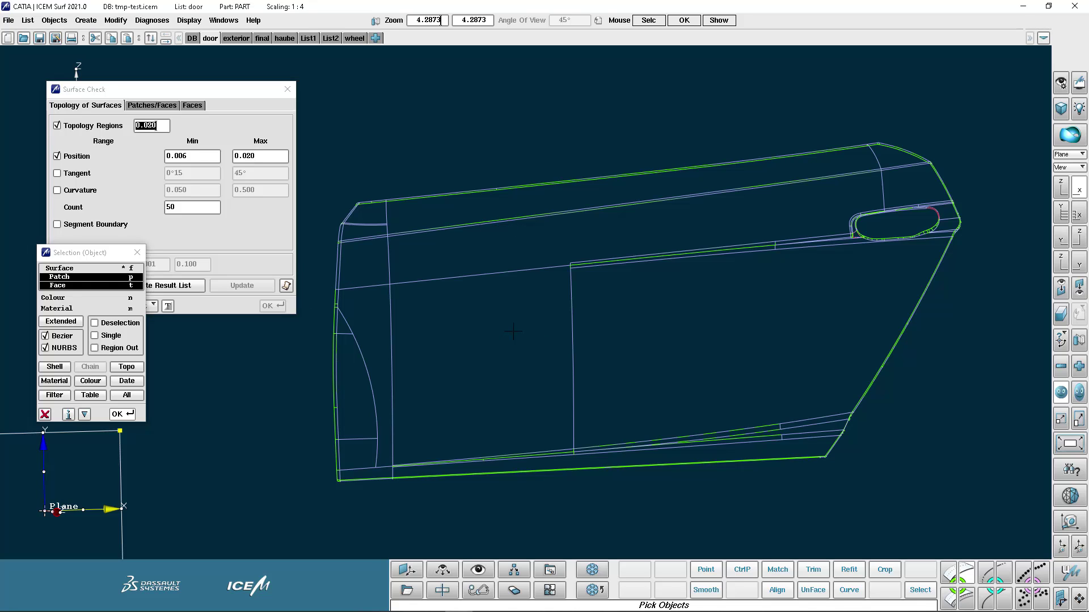
drag(990, 507, 372, 114)
middle_click(397, 126)
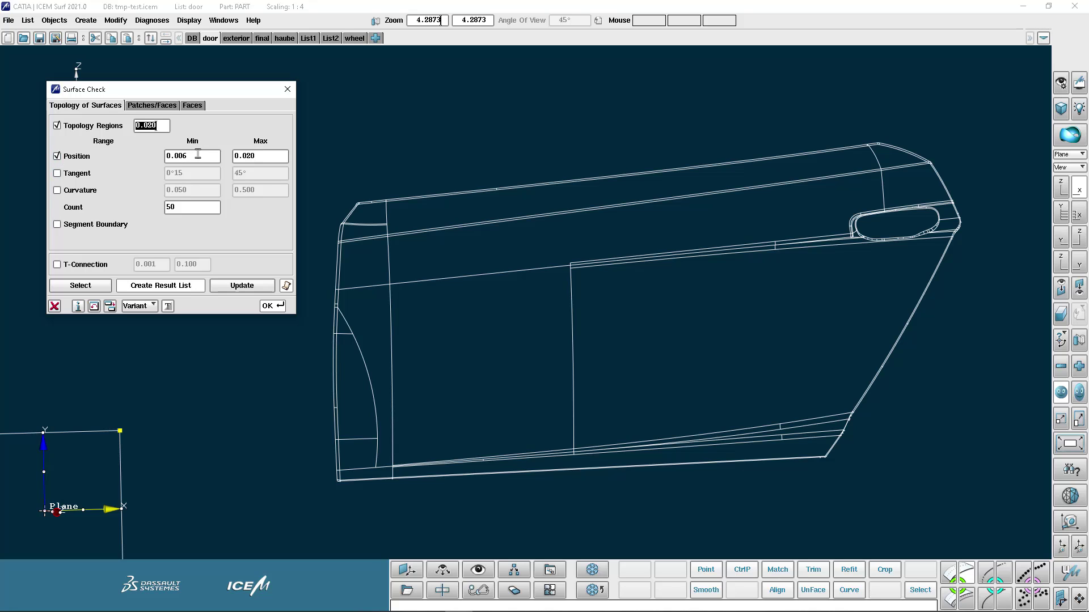
click(273, 306)
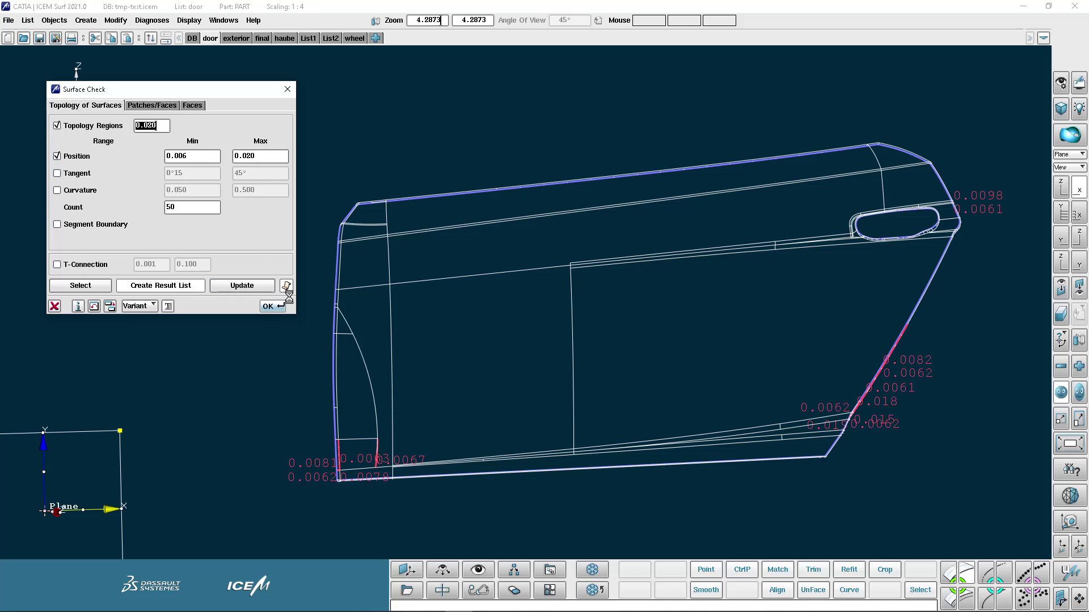
Create a result list from the door's surface check.
click(149, 306)
click(149, 307)
click(172, 288)
click(172, 287)
click(153, 295)
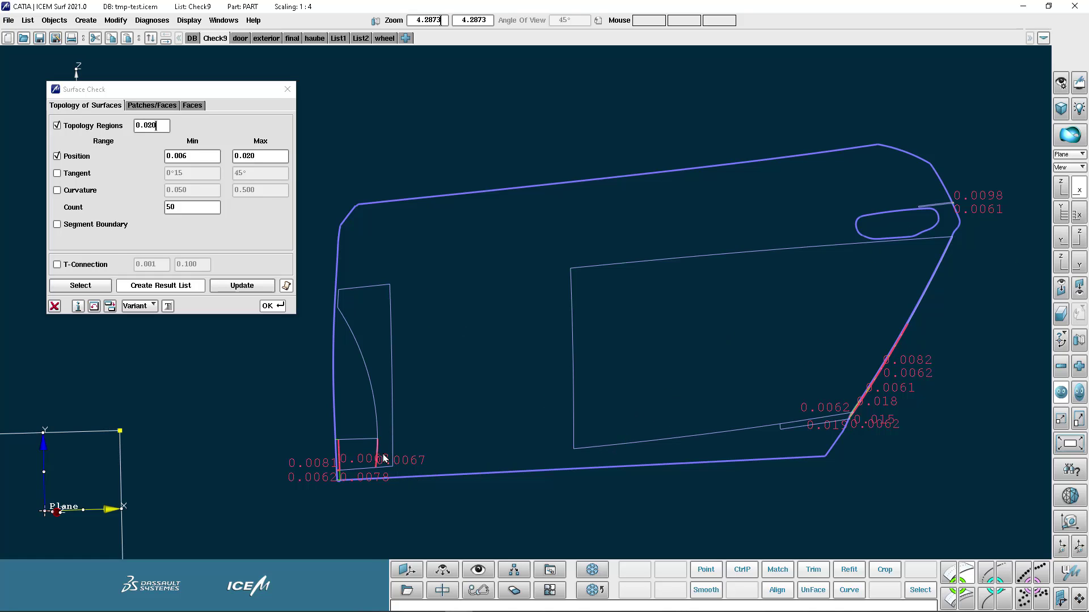
Open the minimum position deviation of the surface check for editing.
click(188, 155)
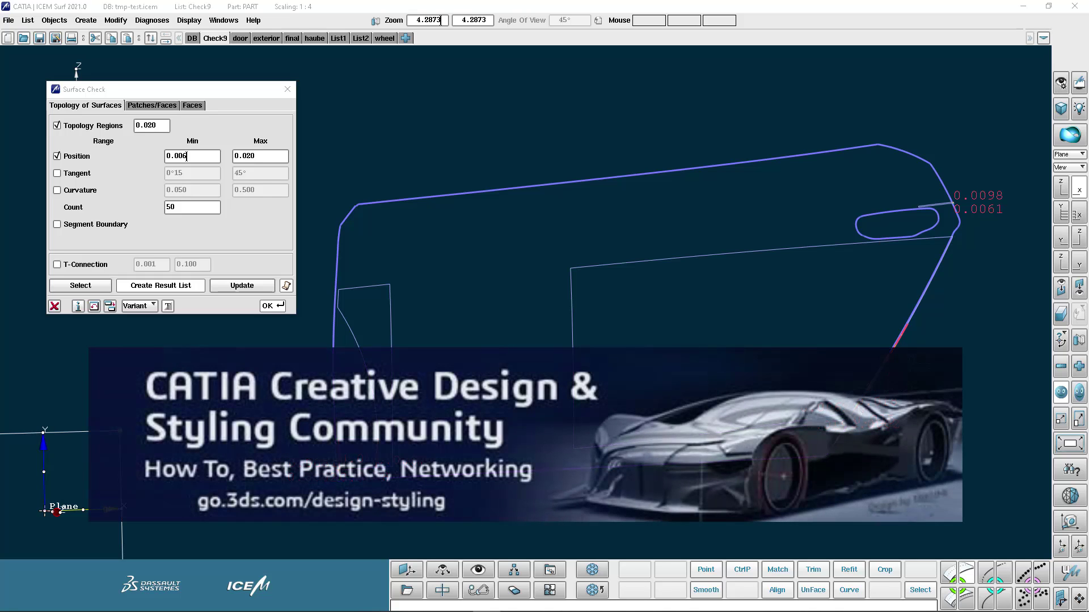